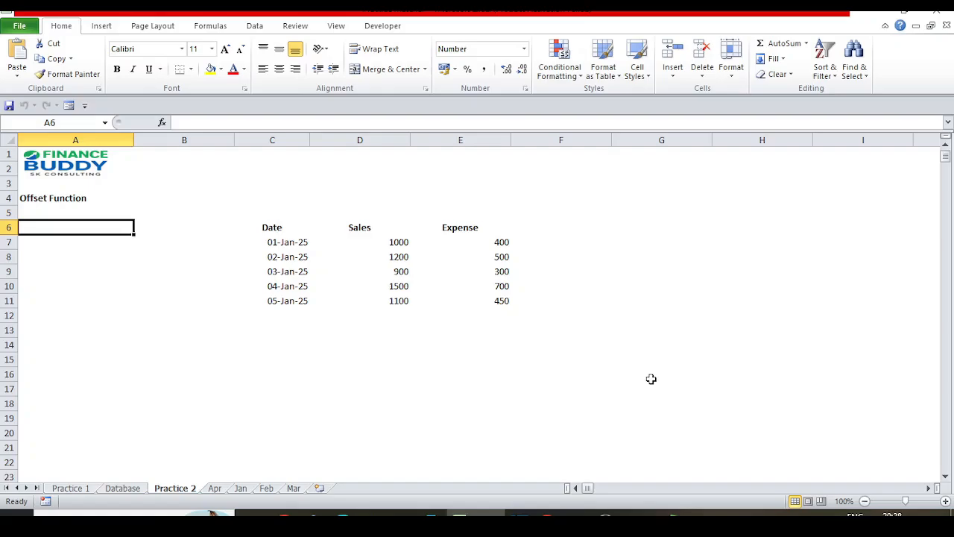
Step: Look over the Date, Sales and Expense table and return to cell A6
key(Right)
key(Right)
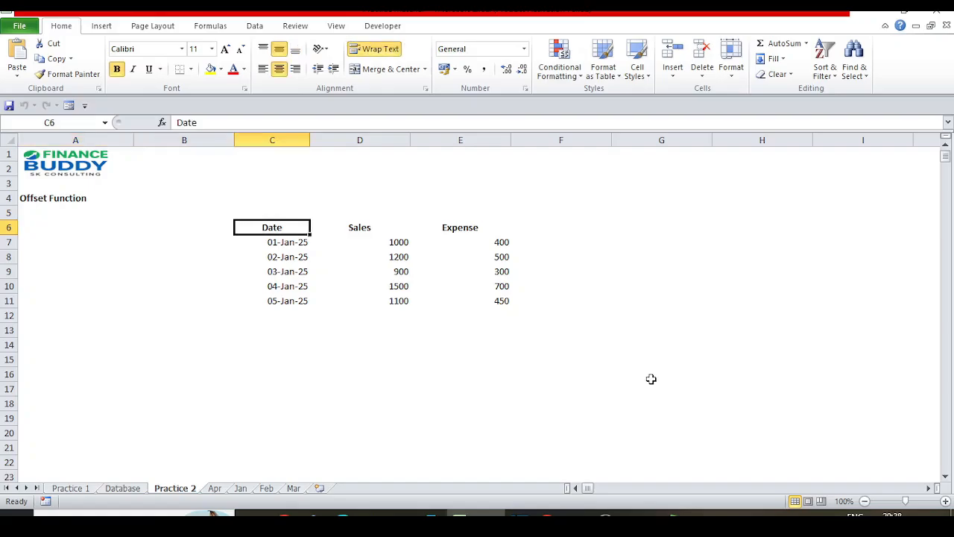
key(Down)
key(Right)
key(Left)
key(Up)
key(Right)
key(Right)
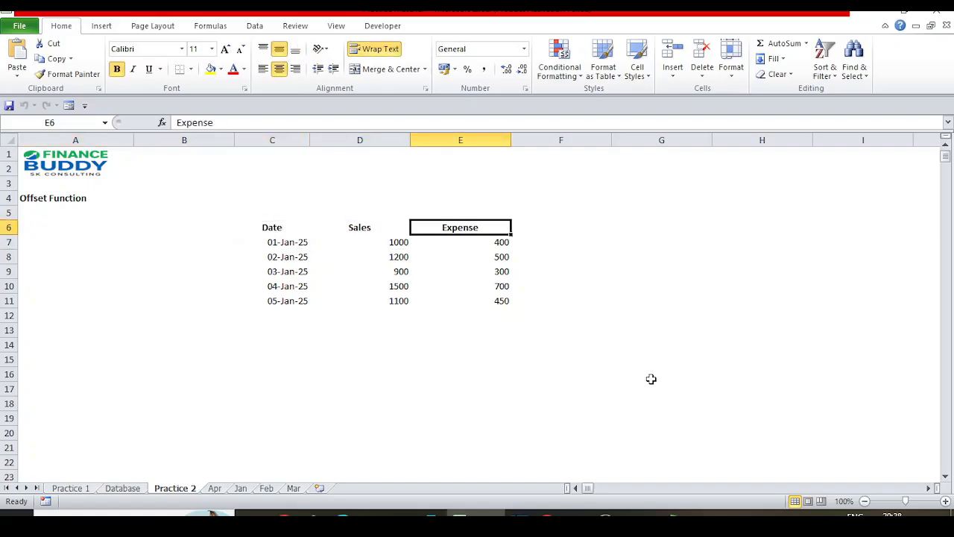
key(Left)
key(Left)
key(Down)
key(Left)
key(Left)
key(Up)
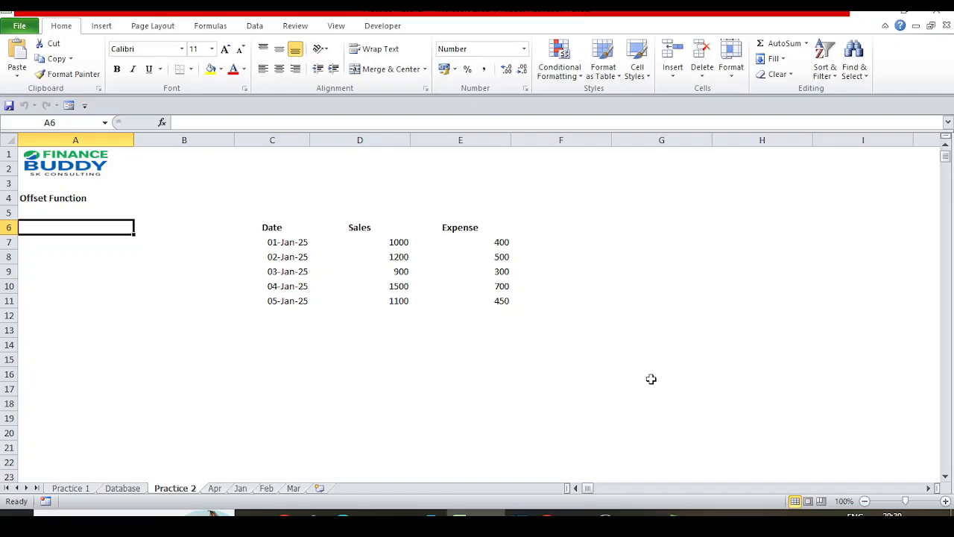
Step: Enter =OFFSET(C6,1,0) in cell A6, using the Date header as the reference
text(=)
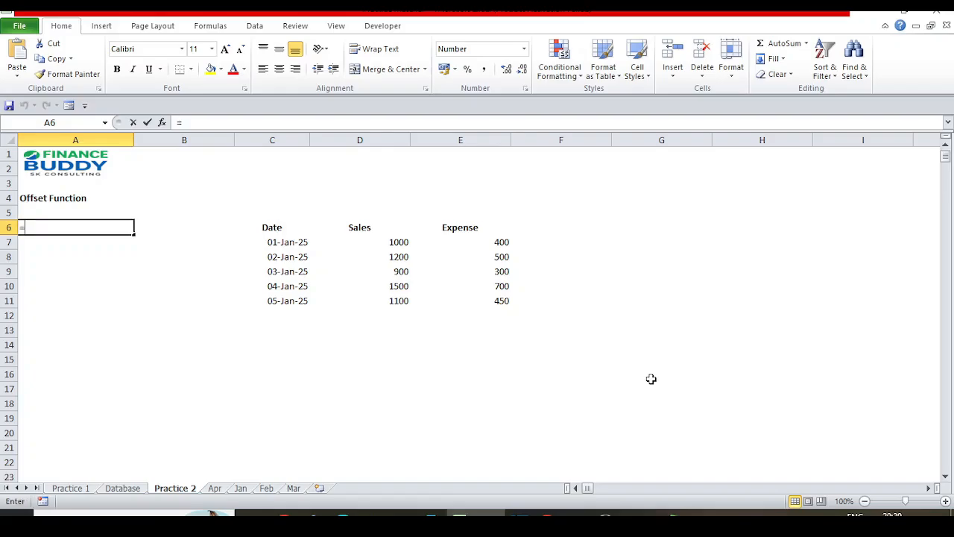
text(offf)
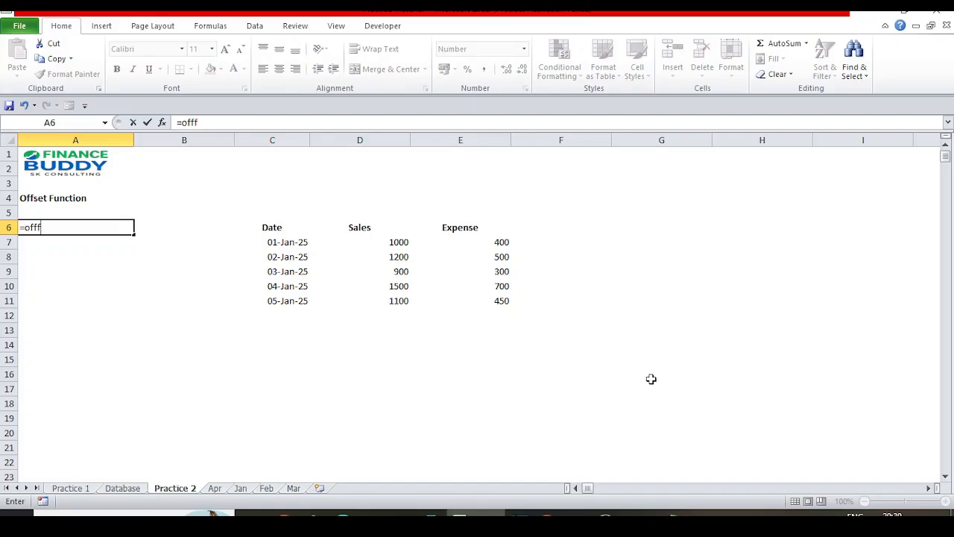
key(BackSpace)
text(se)
key(Tab)
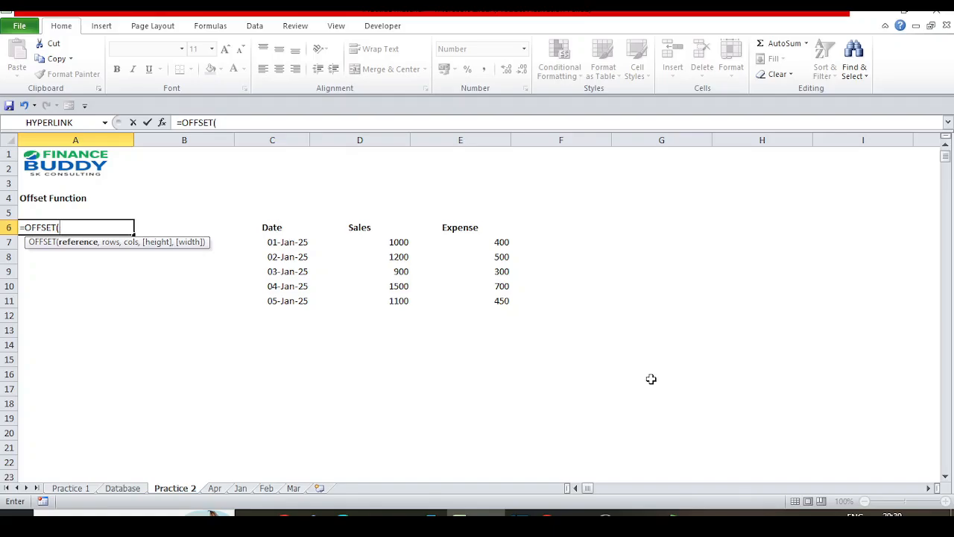
click(286, 233)
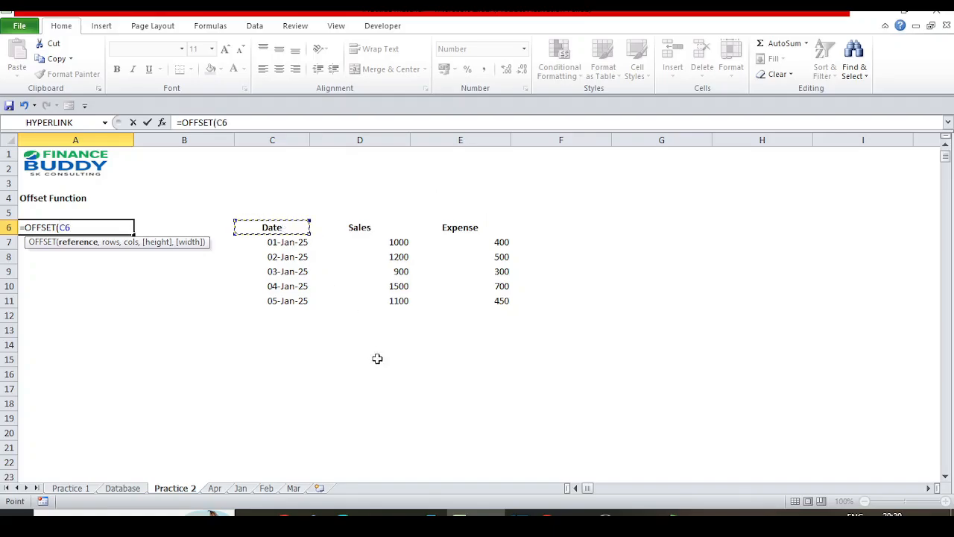
text(,)
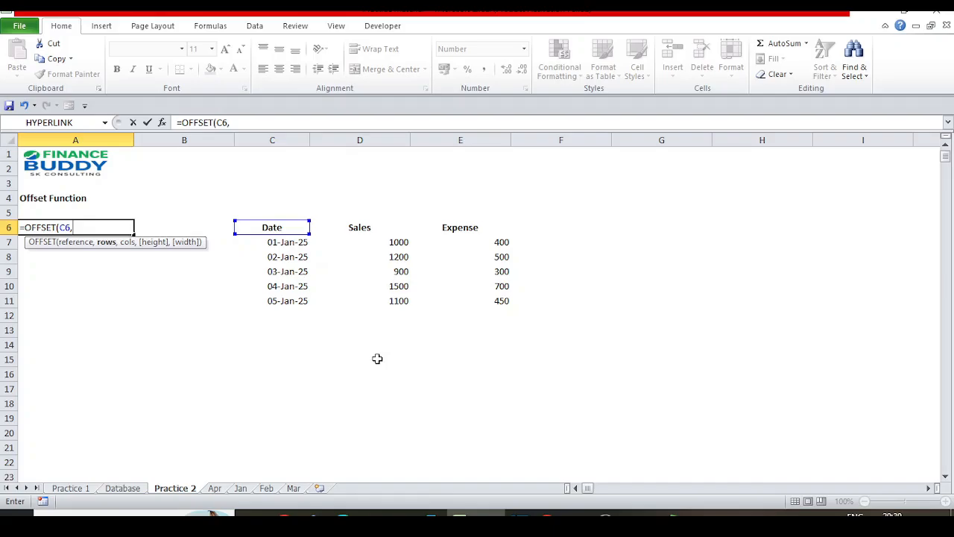
text(1)
text(,)
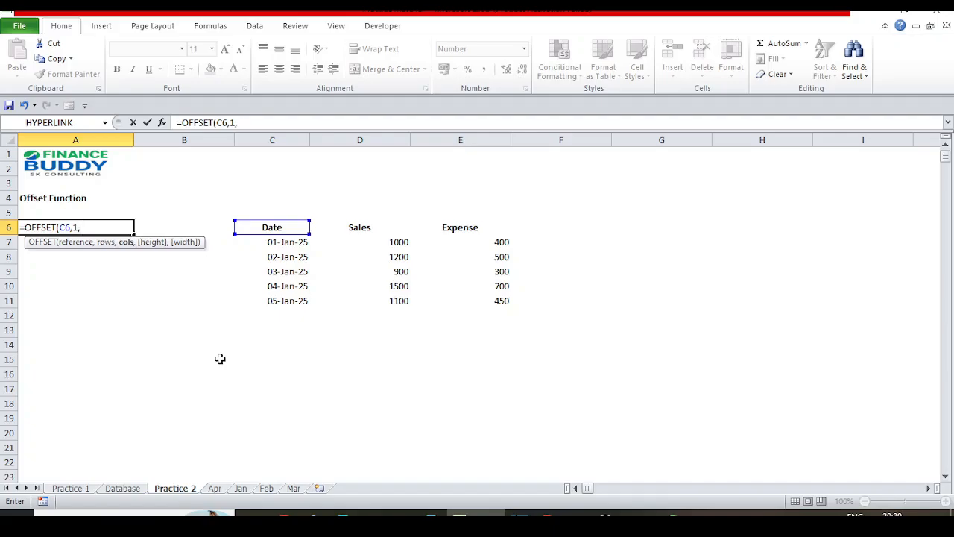
text(0))
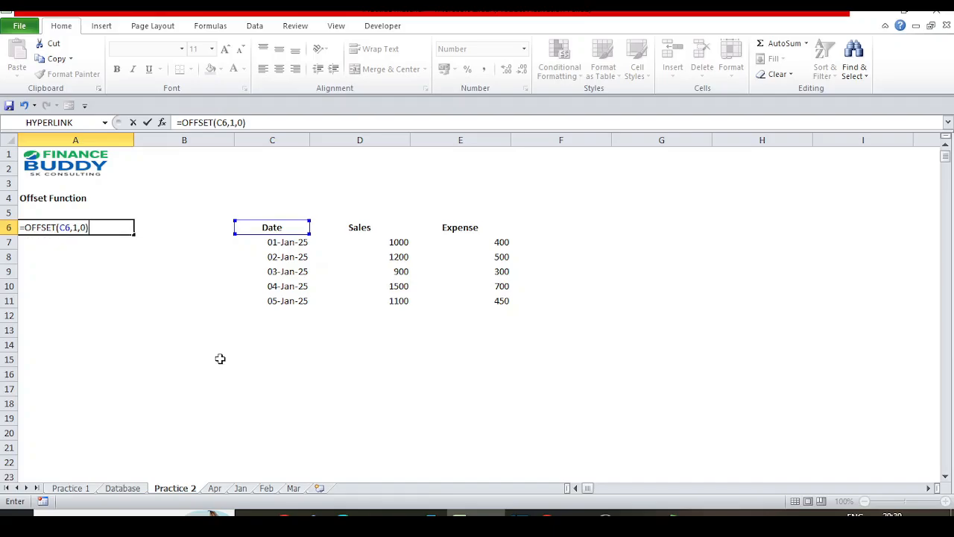
key(Return)
Step: Format cell A6 as Short Date and compare it with the first date in the table
key(Up)
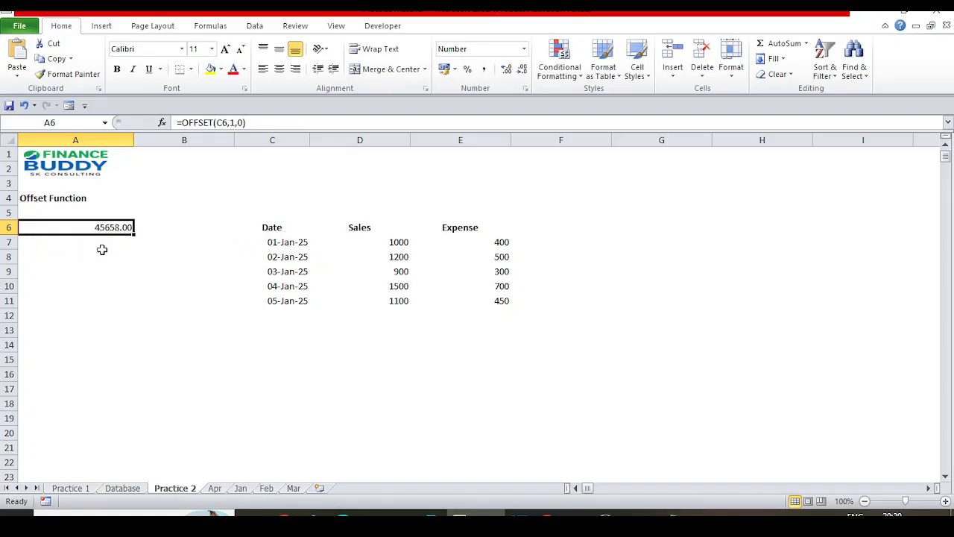
click(525, 49)
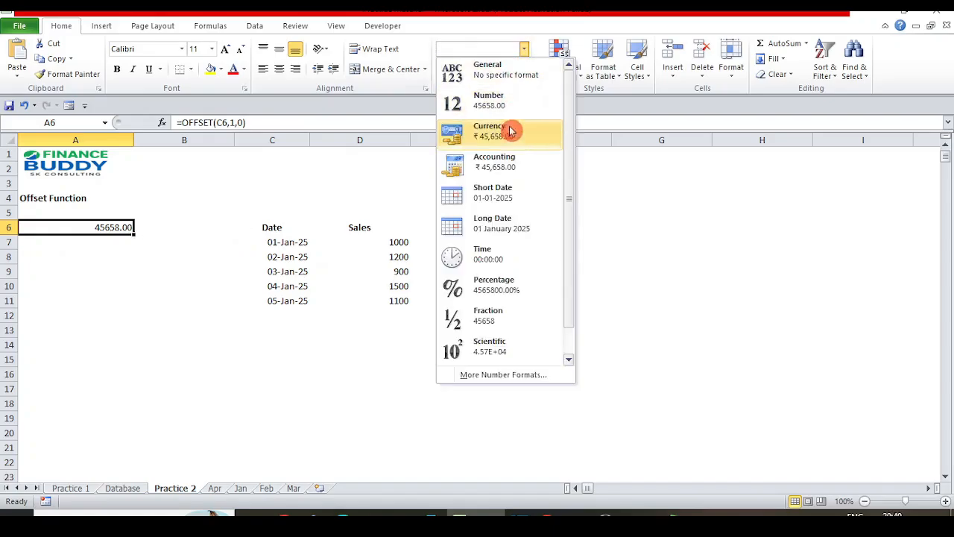
click(504, 188)
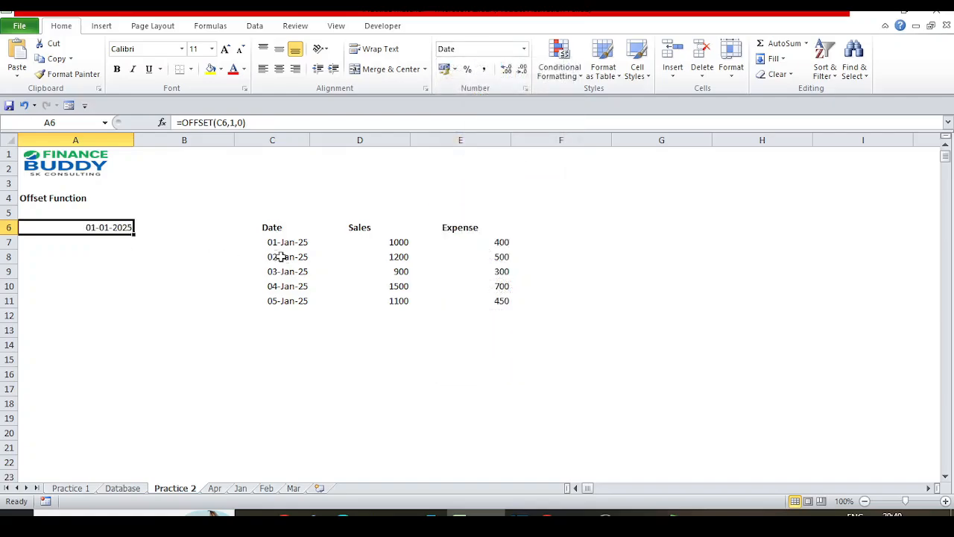
click(308, 244)
click(127, 229)
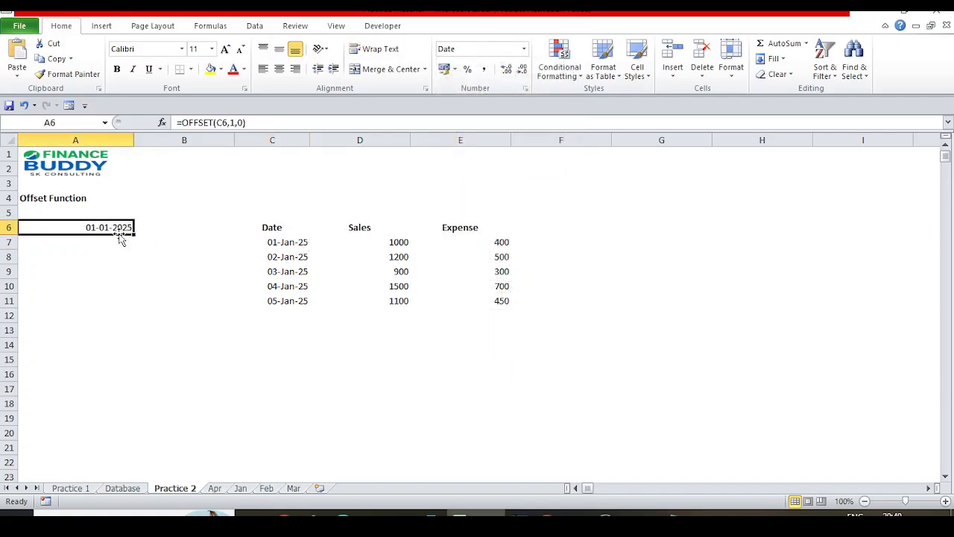
click(287, 244)
key(Left)
key(Left)
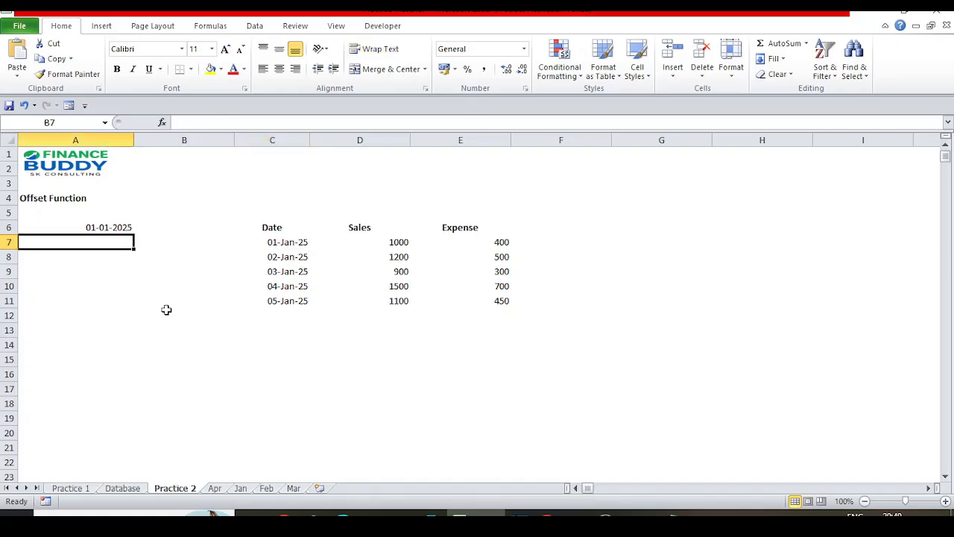
Step: Change the cols argument of the OFFSET formula in A6 to 1
key(Up)
key(F2)
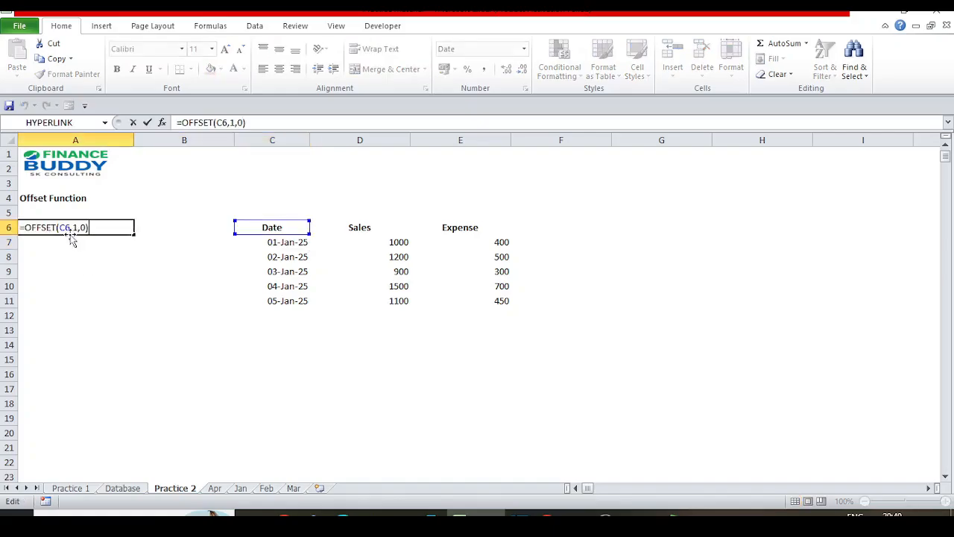
click(71, 233)
key(Right)
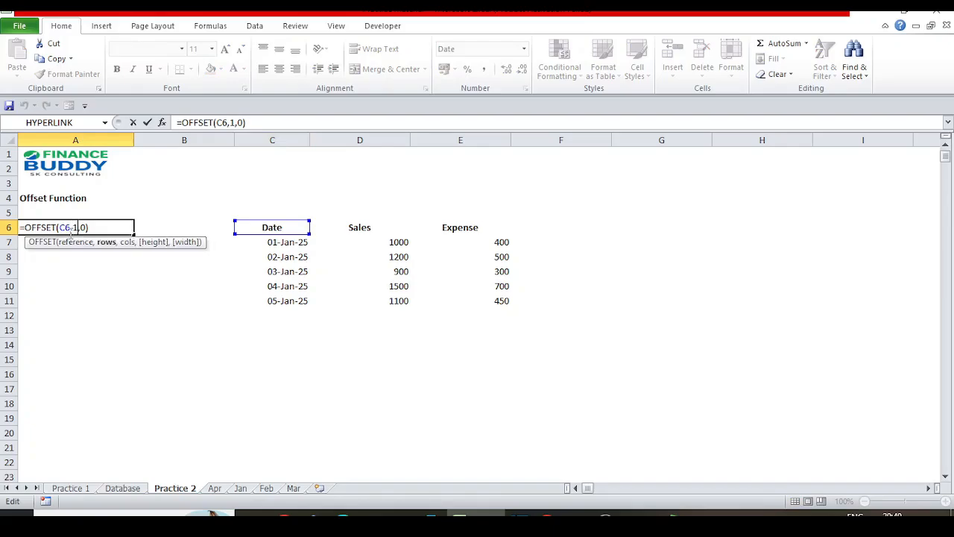
key(shift+Right)
key(Right)
key(Right)
key(shift+Right)
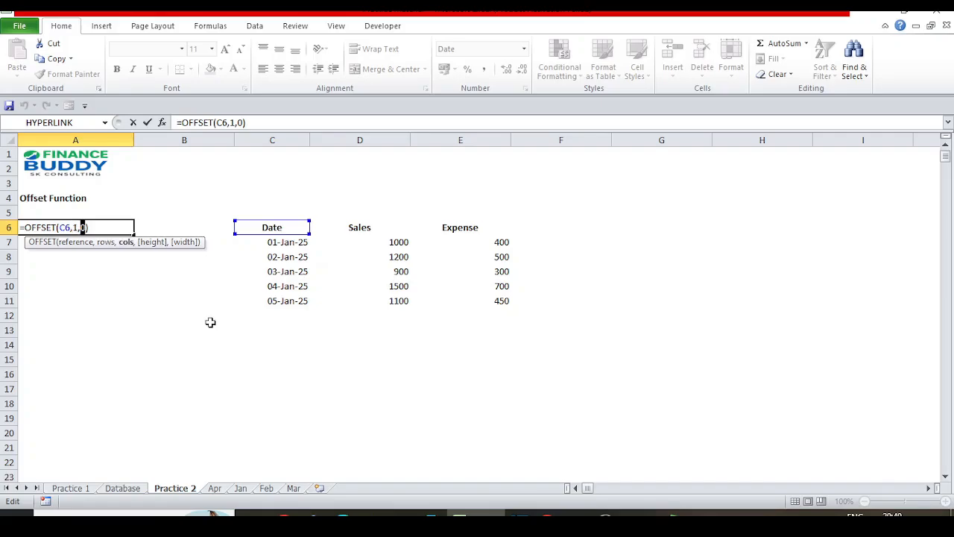
text(1)
key(ctrl+Return)
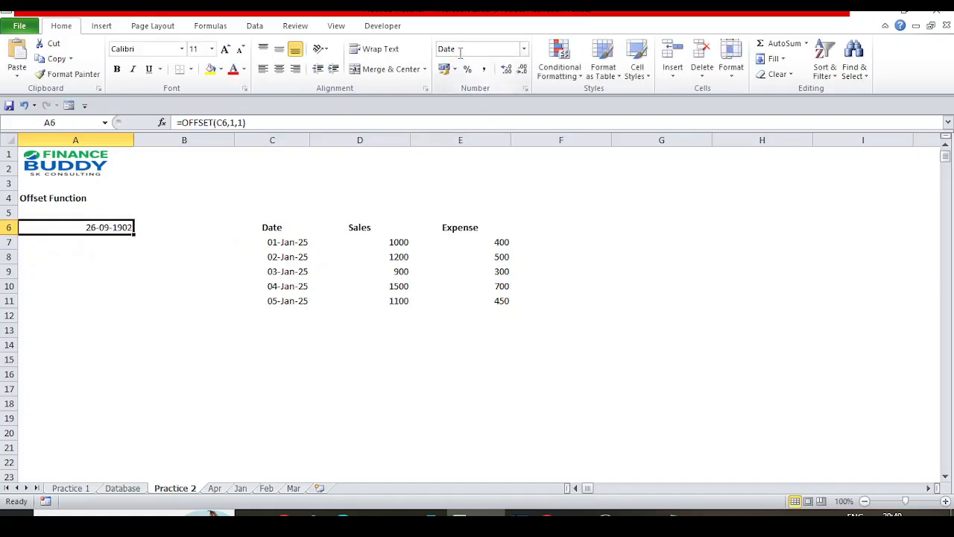
Step: Format cell A6 in comma style with no decimal places
click(483, 68)
click(524, 71)
click(524, 71)
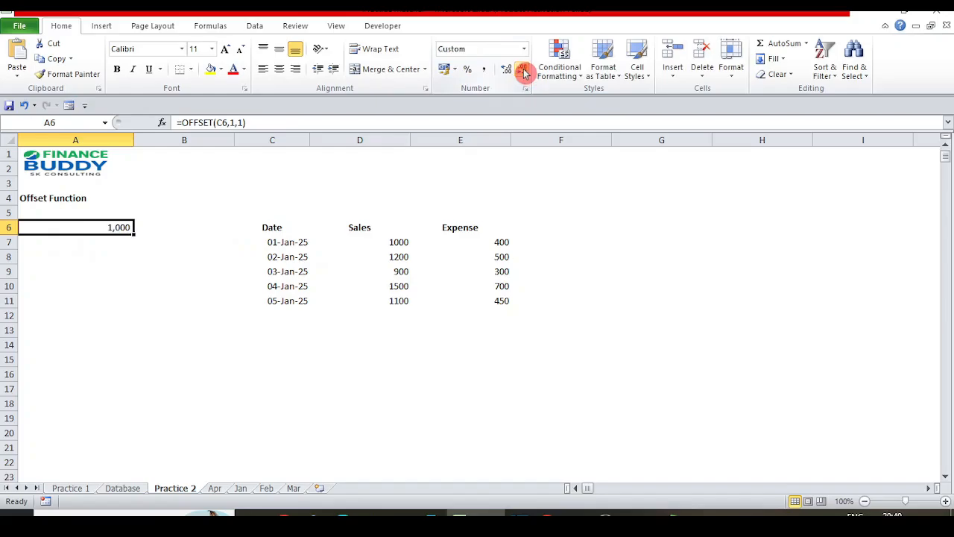
key(F2)
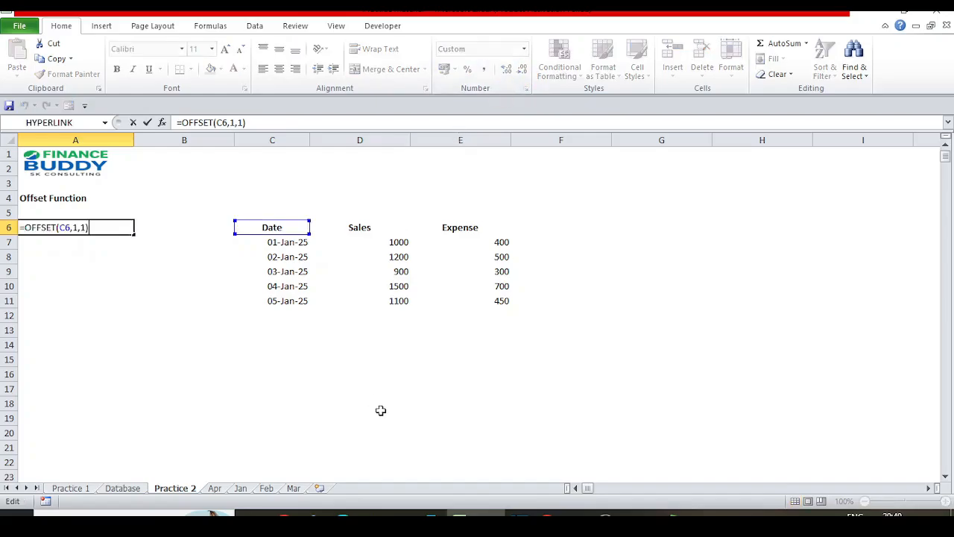
key(Left)
key(Return)
key(Up)
key(F2)
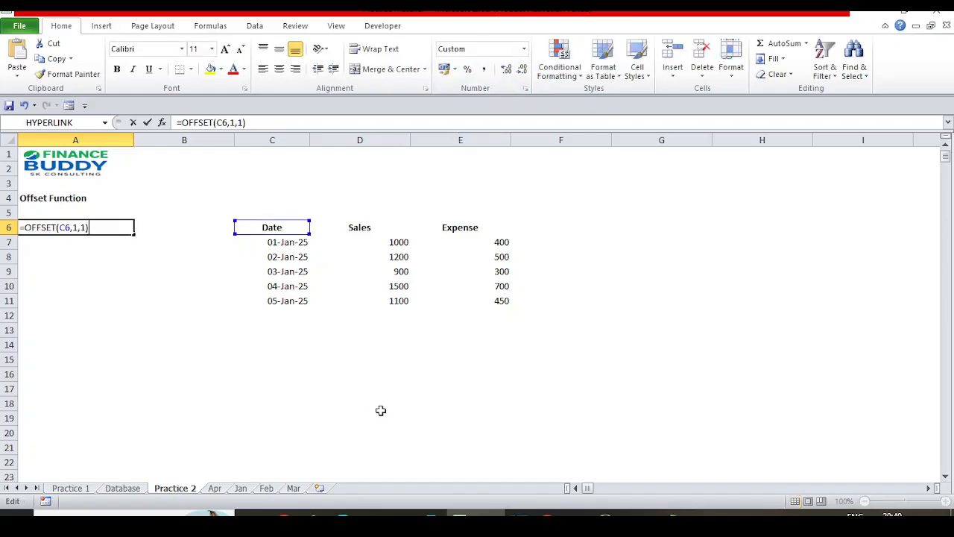
key(Left)
key(Escape)
Step: Edit the formula in A6 to =OFFSET(C6,1,0,2,2), setting cols to 0 and adding a height and width of 2
key(F2)
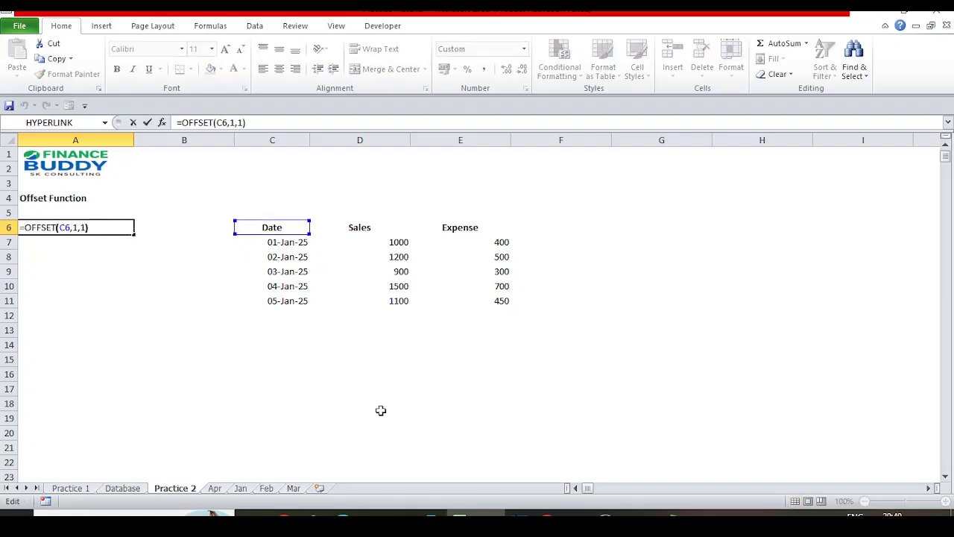
key(Left)
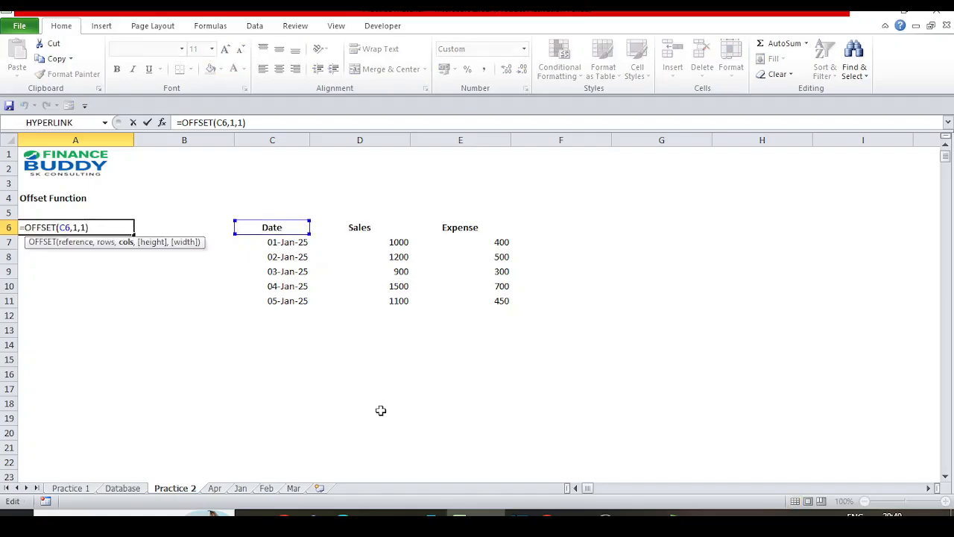
text(,)
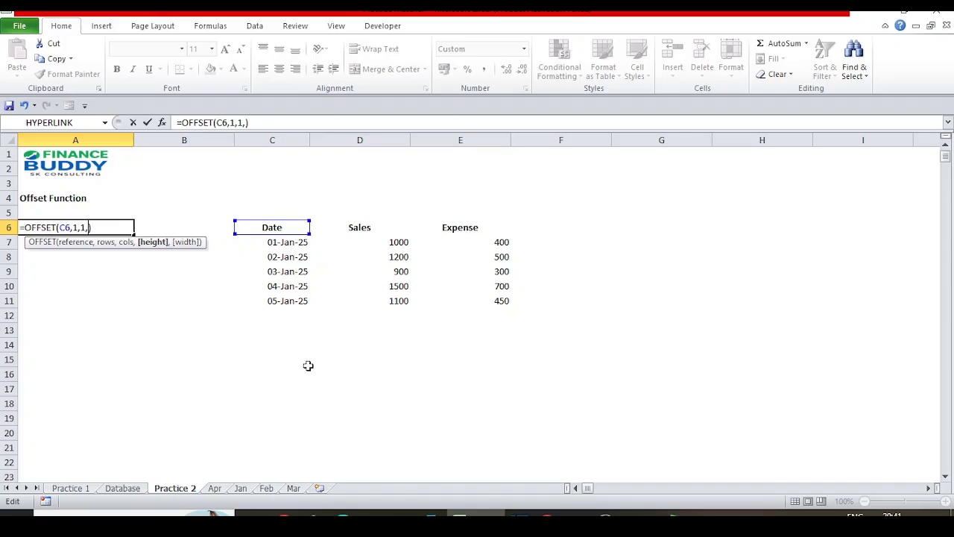
key(Left)
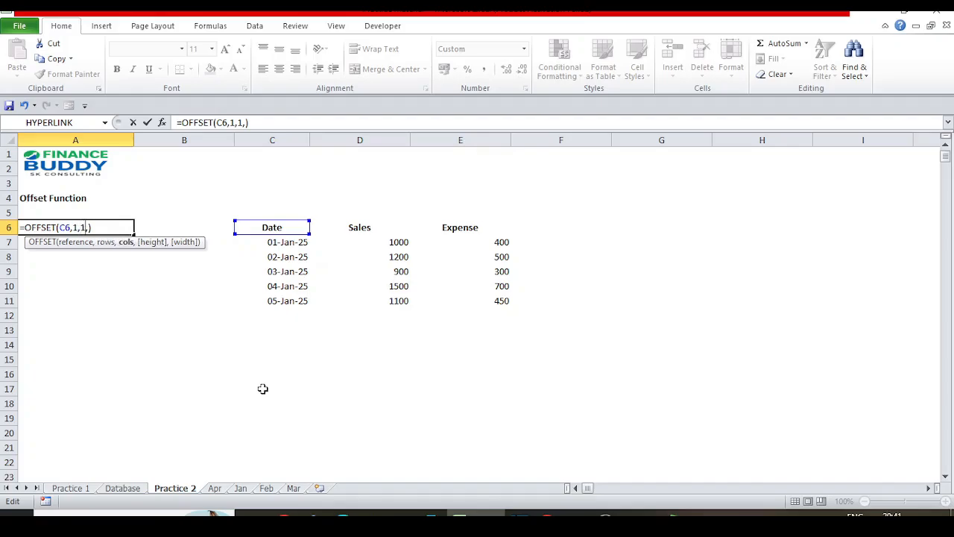
key(Delete)
text(0)
key(Right)
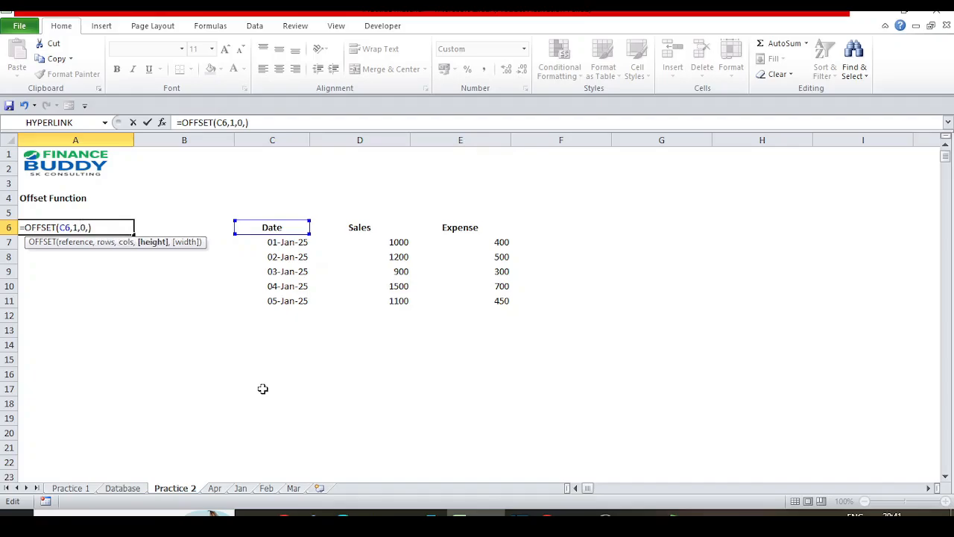
text(2,2)
key(ctrl+Return)
key(F2)
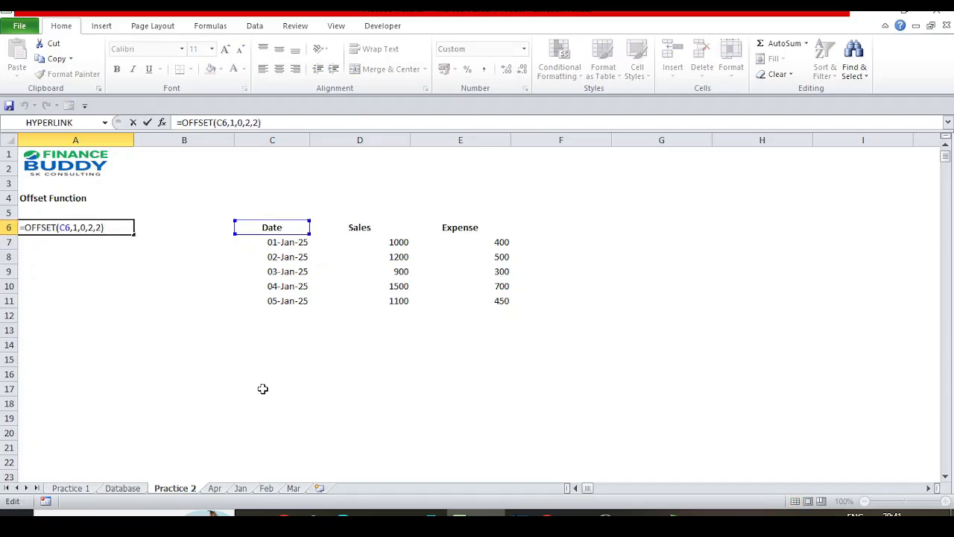
key(ctrl+Return)
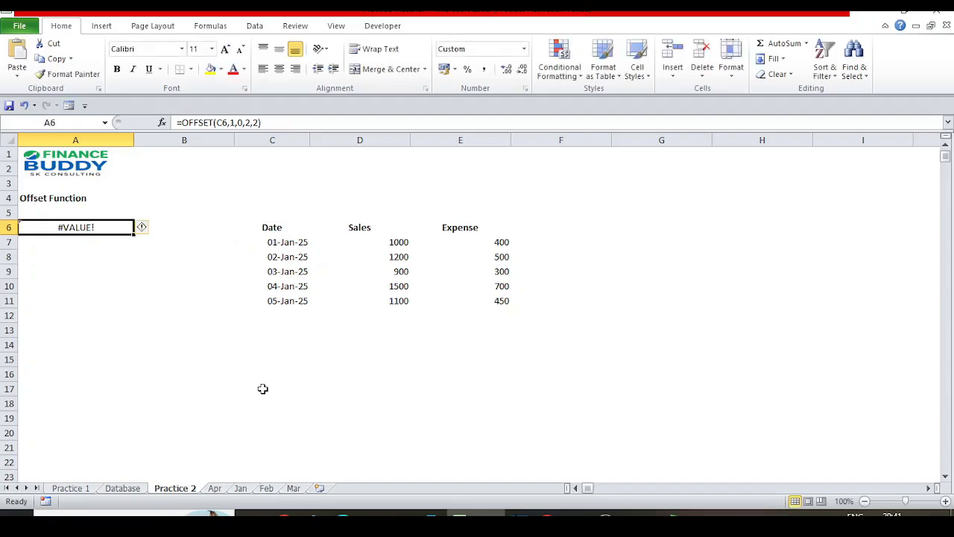
Step: Insert two columns before the Date column
key(Right)
key(Right)
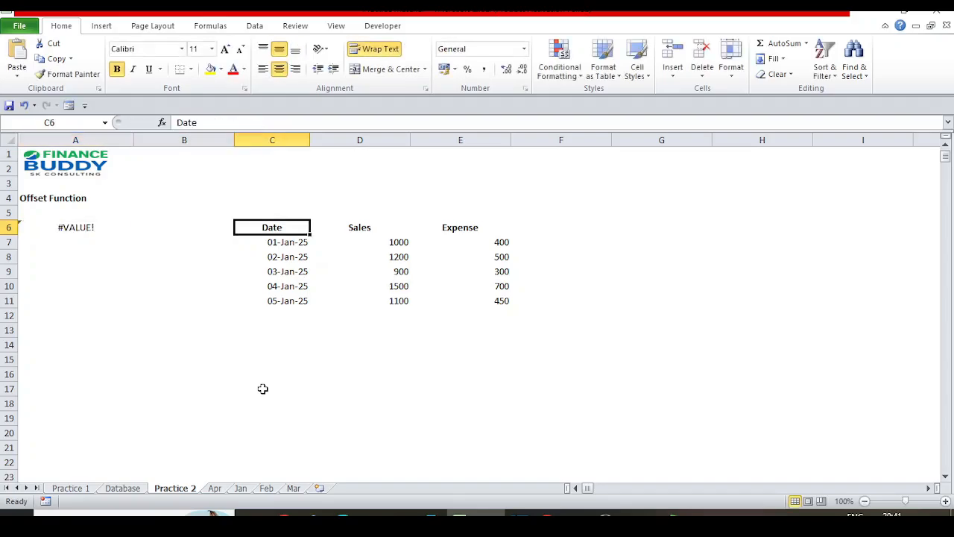
click(262, 139)
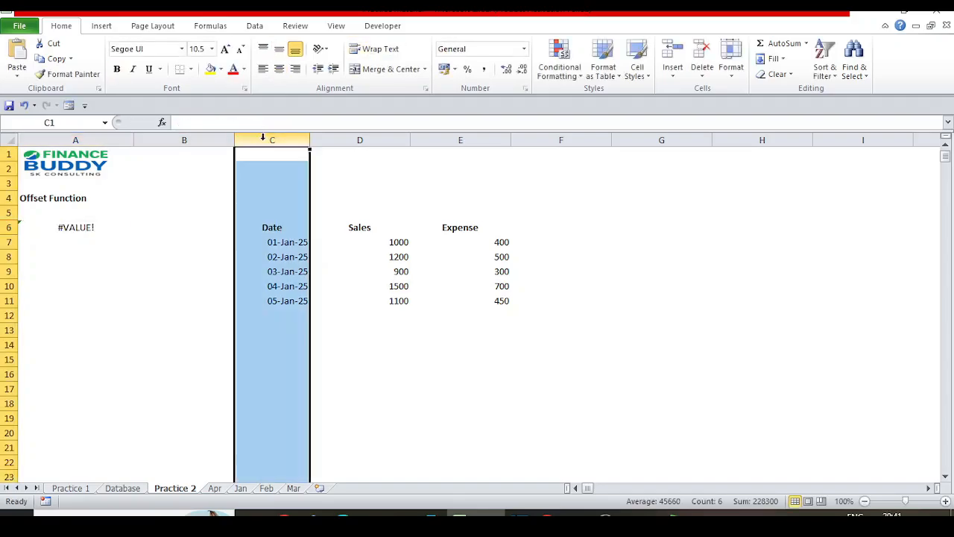
key(ctrl+shift+plus)
key(ctrl+shift+plus)
key(Down)
key(Down)
key(Down)
key(Down)
key(Down)
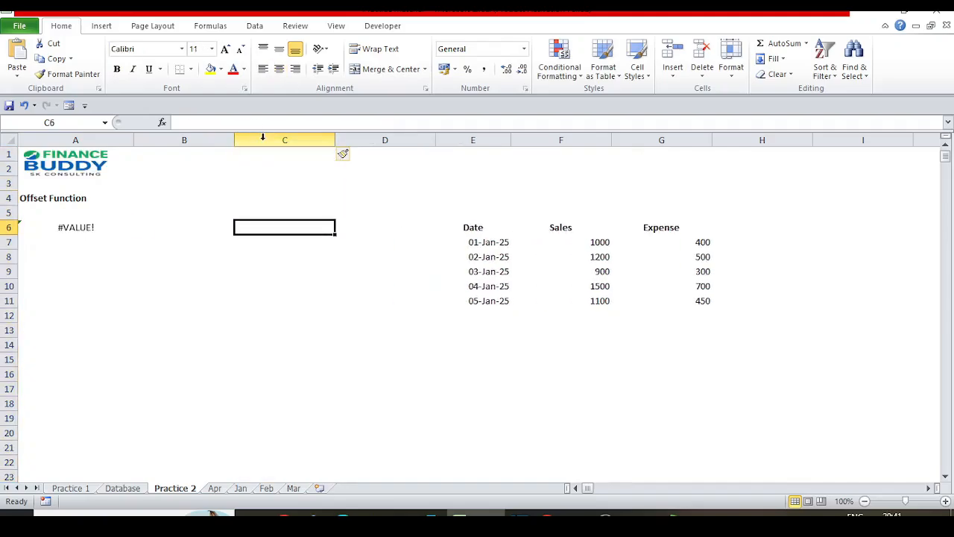
Step: Examine which cell the OFFSET formula in A6 references for the shifted Date header
key(Left)
key(Left)
key(F2)
key(Return)
key(Up)
key(F2)
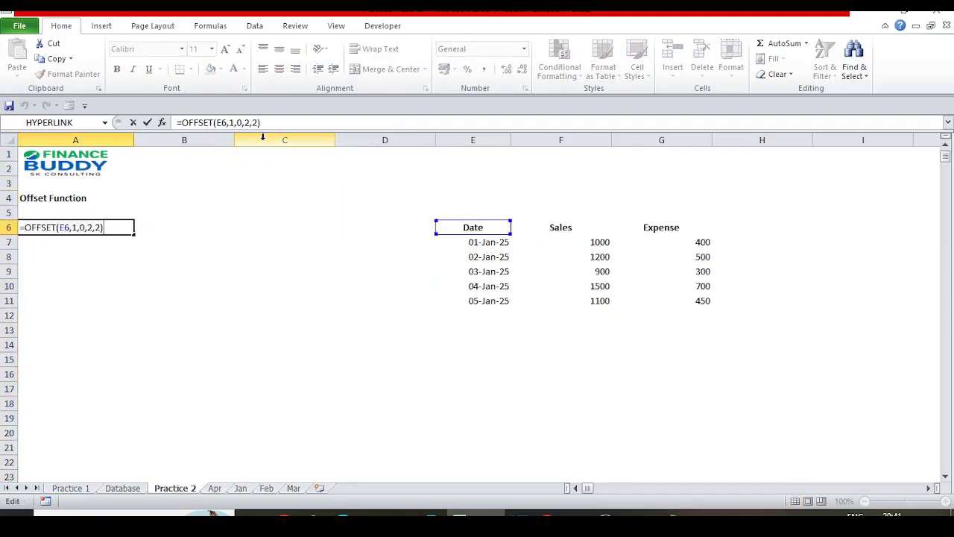
key(Escape)
Step: Delete the two empty columns inserted before the Date column
click(284, 139)
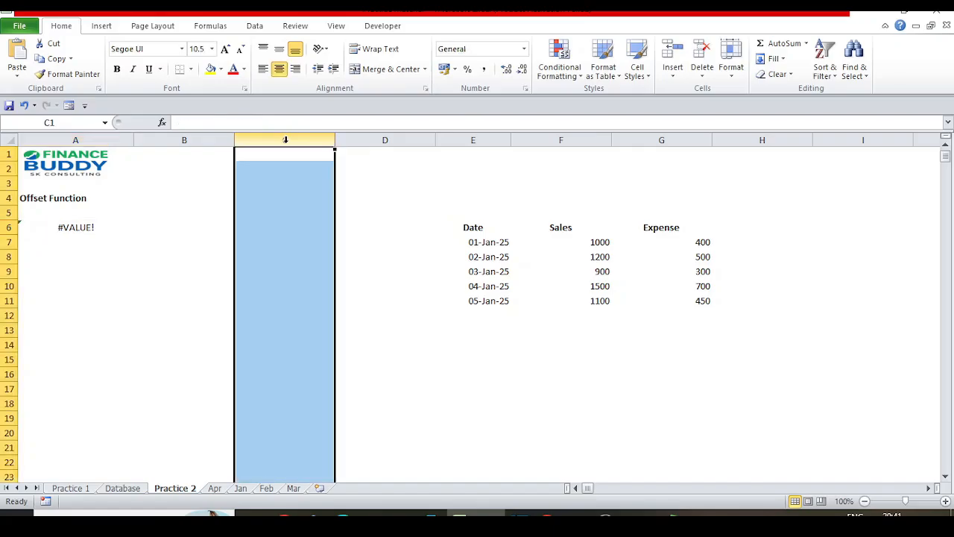
key(ctrl+minus)
key(ctrl+minus)
key(Down)
key(Down)
key(Down)
key(Down)
key(Down)
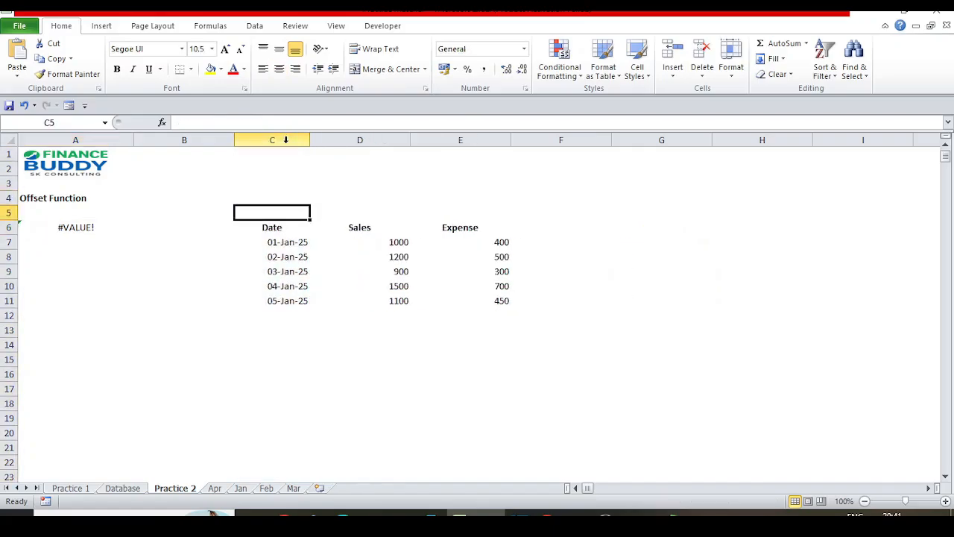
Step: Wrap the OFFSET formula in A6 in SUM so it reads =SUM(OFFSET(C6,1,0,2,2))
key(Left)
key(Left)
key(F2)
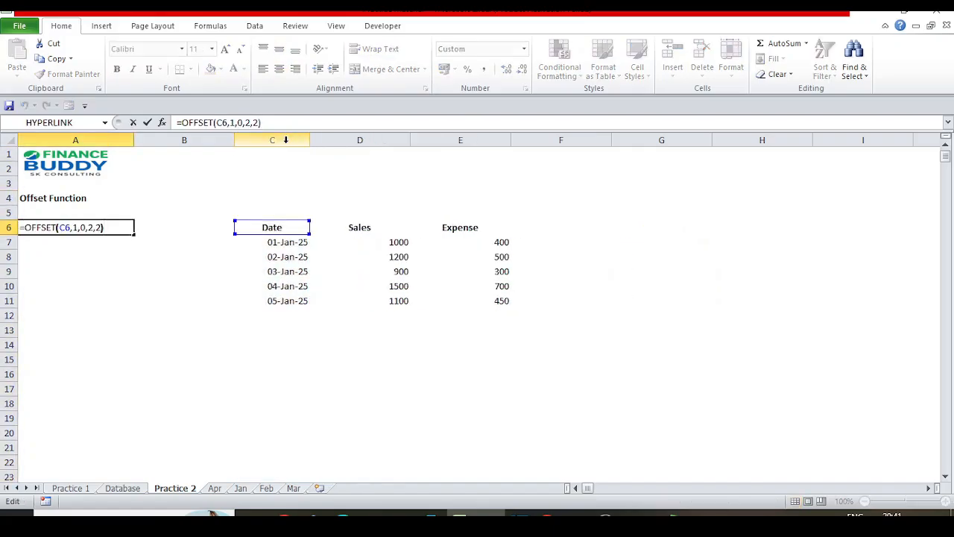
key(Left)
key(Left)
key(Left)
key(Left)
key(Left)
key(Left)
key(Left)
key(Left)
key(Left)
key(Left)
key(Left)
key(Left)
key(Left)
key(Left)
key(Left)
key(Left)
key(Left)
key(Left)
text(sum()
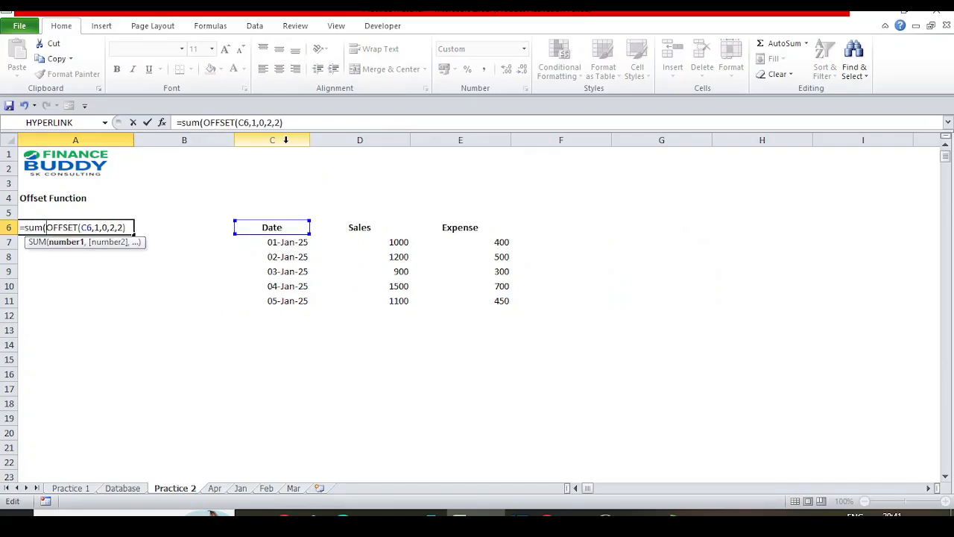
key(Right)
key(Right)
key(Right)
key(Right)
key(Right)
key(Right)
key(Right)
key(Right)
key(Right)
key(Right)
key(Right)
key(Right)
key(Right)
key(Right)
key(Right)
key(Right)
key(Right)
key(Right)
text())
key(Return)
key(Up)
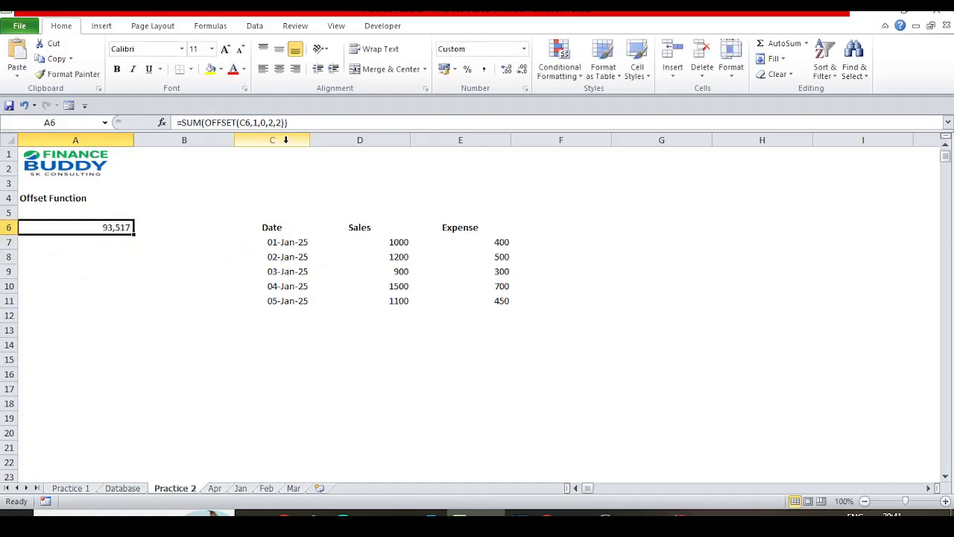
Step: Examine the formula in A6 and the first cells of the Date column that its offset range covers
key(F2)
key(Escape)
key(Down)
key(Right)
key(Right)
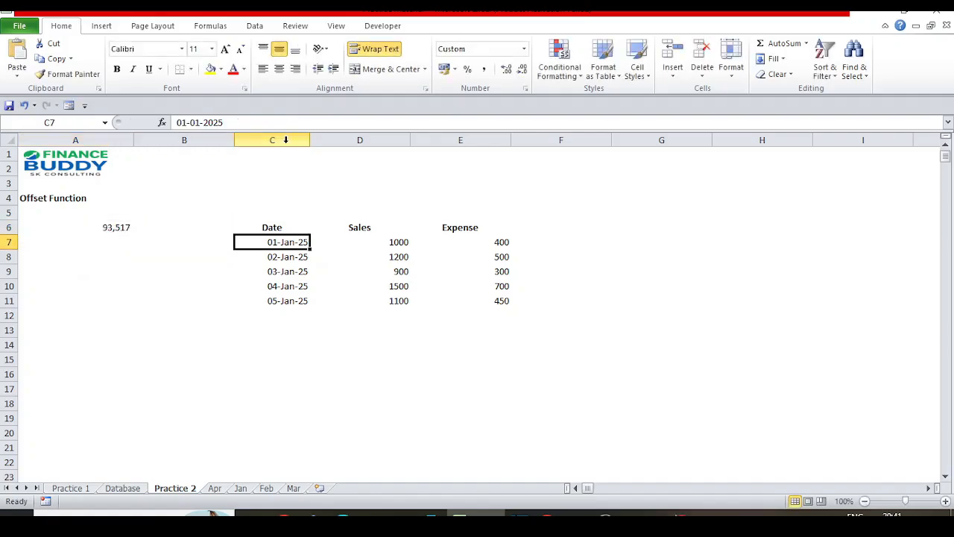
key(Down)
key(Left)
key(Left)
key(Up)
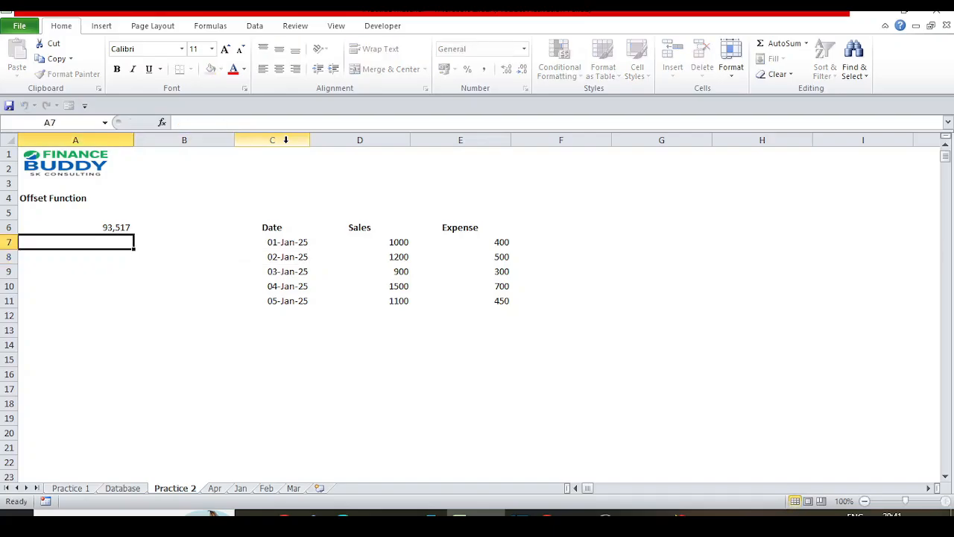
Step: Set the cols argument in A6 to 1 so the formula reads =SUM(OFFSET(C6,1,1,2,2))
key(Up)
key(F2)
key(Left)
key(Left)
key(Left)
key(Left)
key(Left)
key(Left)
key(BackSpace)
text(1)
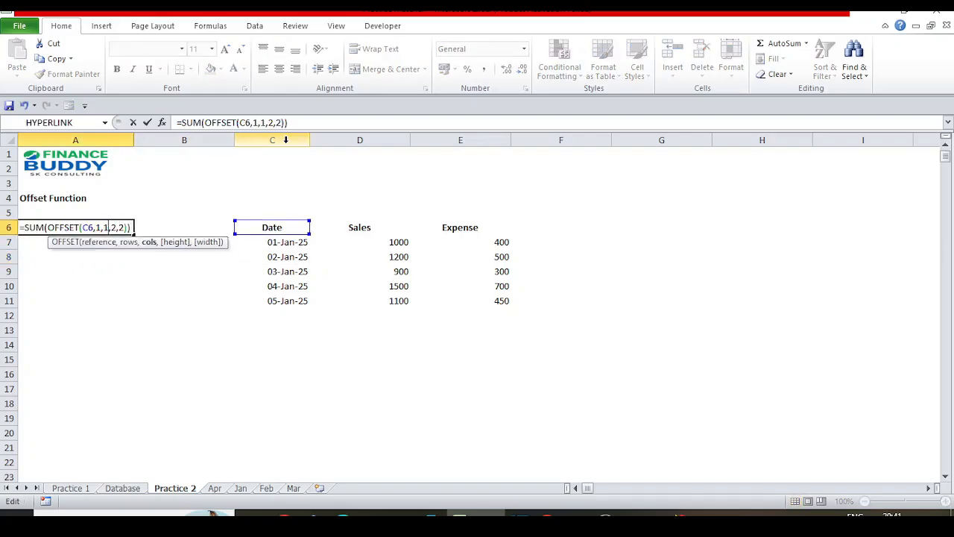
key(Return)
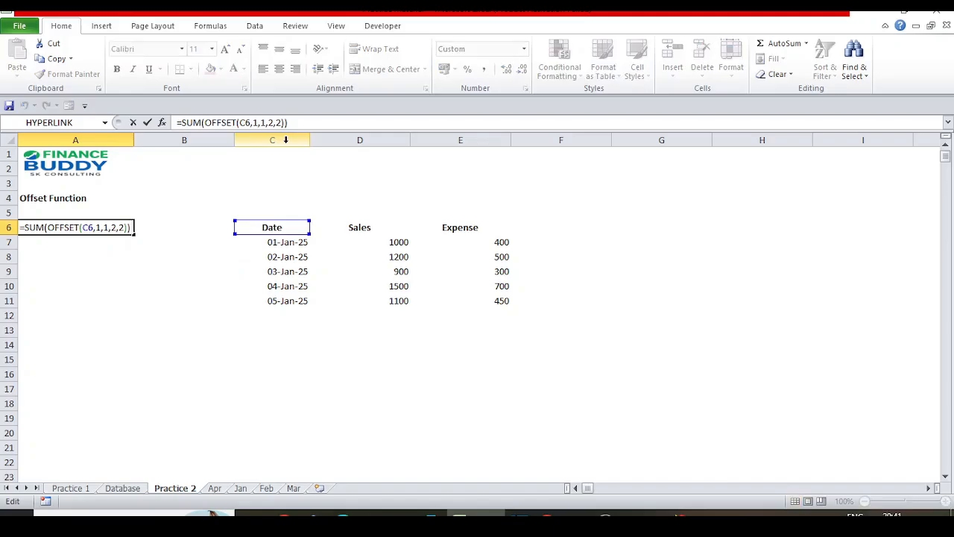
key(Return)
Step: Select the Sales and Expense values in D7:E8 to check their sum against the result in A6
key(Up)
key(Right)
key(Right)
key(Right)
key(Right)
key(Down)
key(Left)
key(Left)
key(Right)
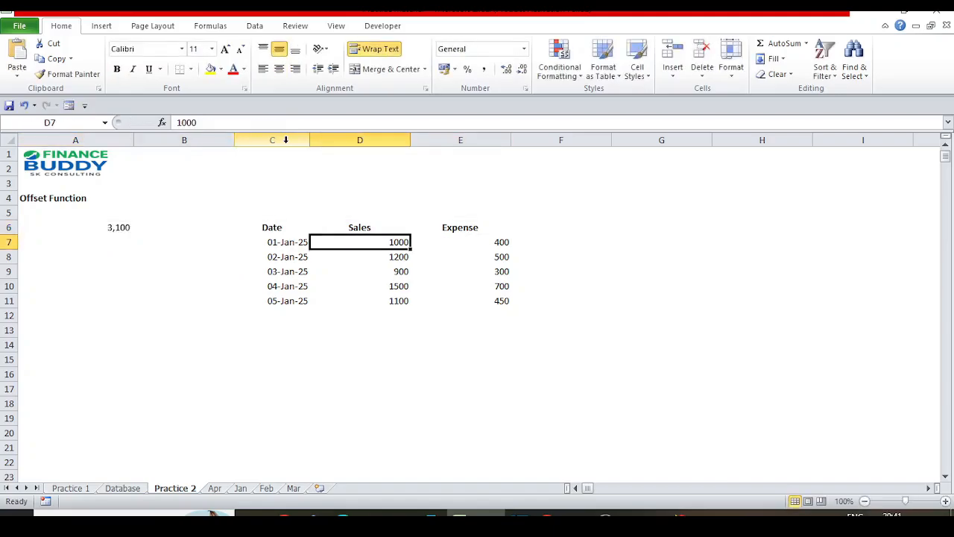
key(shift+Right)
key(shift+Down)
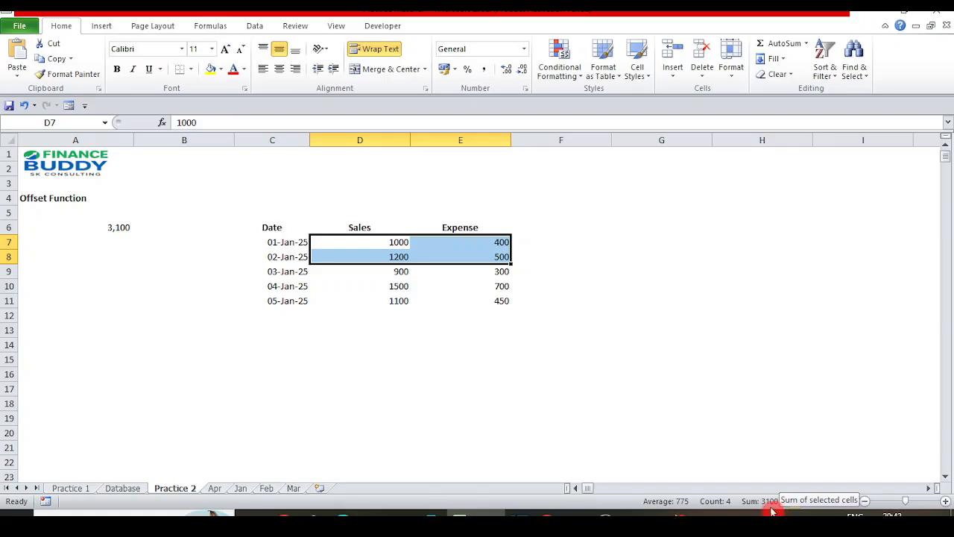
Step: Examine the reference, rows, cols, height and width arguments of the OFFSET formula in A6 one by one, leaving the formula unedited
click(115, 230)
key(F2)
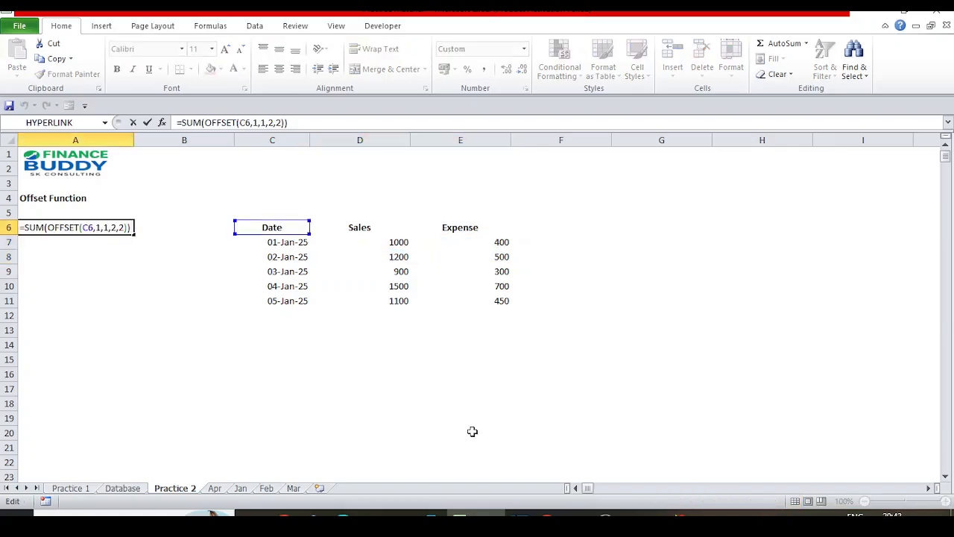
key(Left)
key(Left)
key(Left)
key(Left)
key(Left)
key(Left)
key(Left)
key(Left)
key(Left)
key(Left)
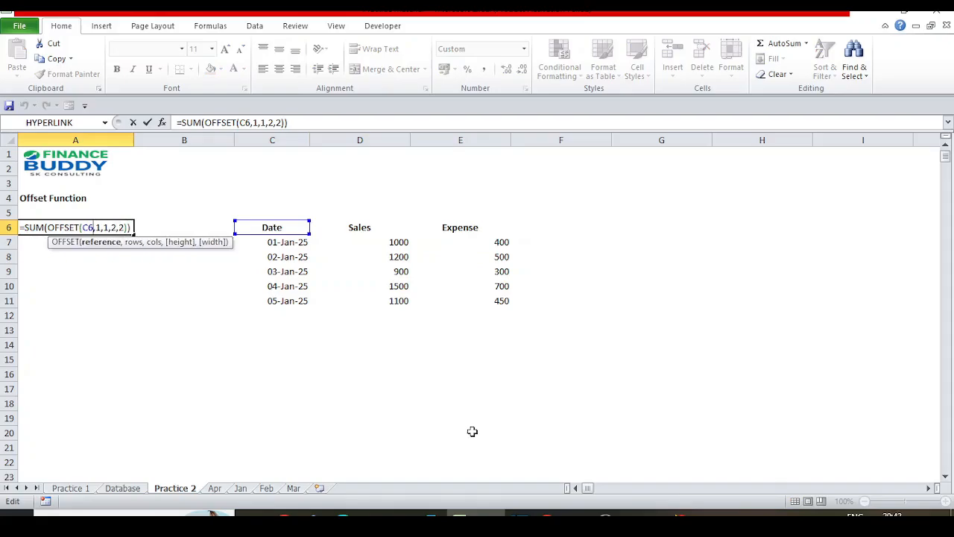
key(Right)
key(Right)
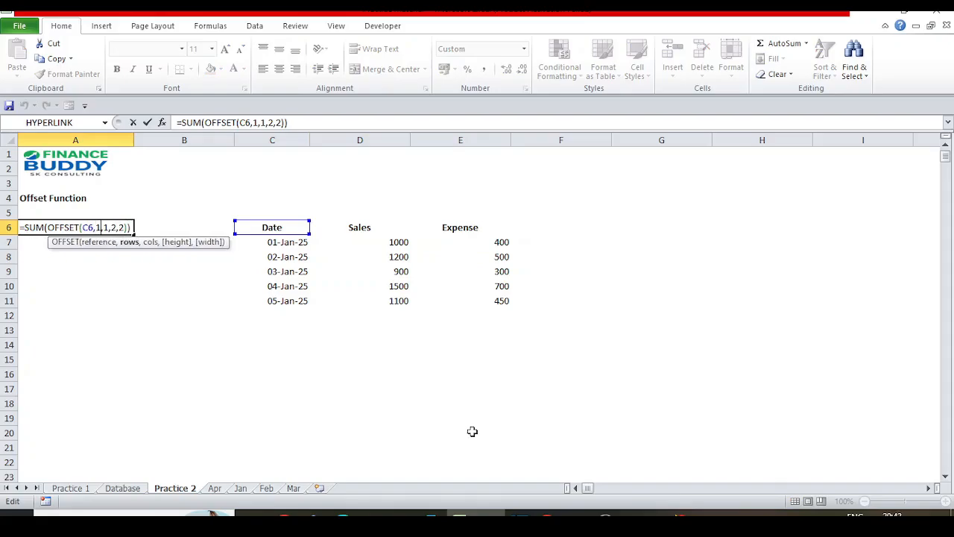
key(shift+Left)
key(Right)
key(Right)
key(Right)
key(shift+Left)
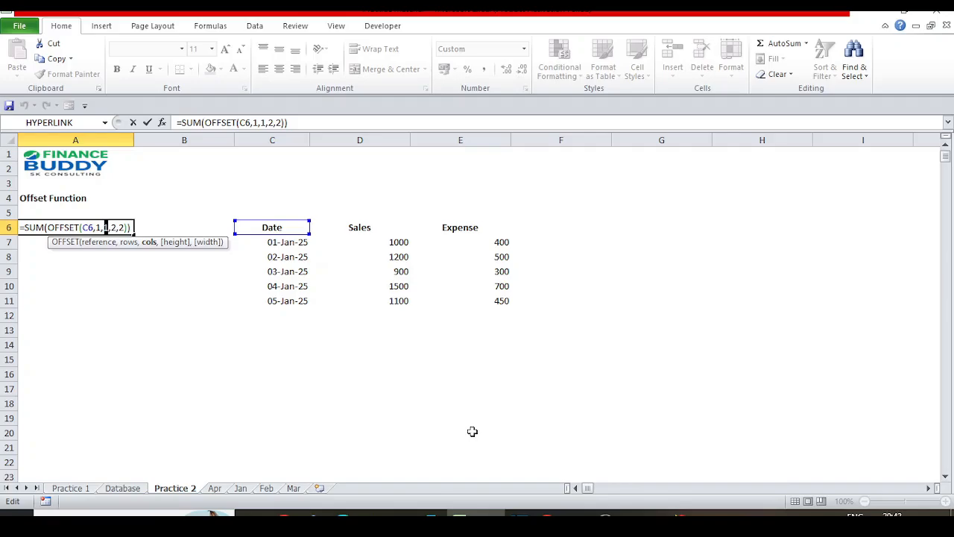
key(Right)
key(Right)
key(Right)
key(shift+Left)
key(Right)
key(Right)
key(shift+Right)
key(Escape)
Step: Select all Sales and Expense values from D7, and reduce the selection to the two-by-two range D7:E8
key(Right)
key(Right)
key(Down)
key(Right)
key(shift+Right)
key(ctrl+shift+Down)
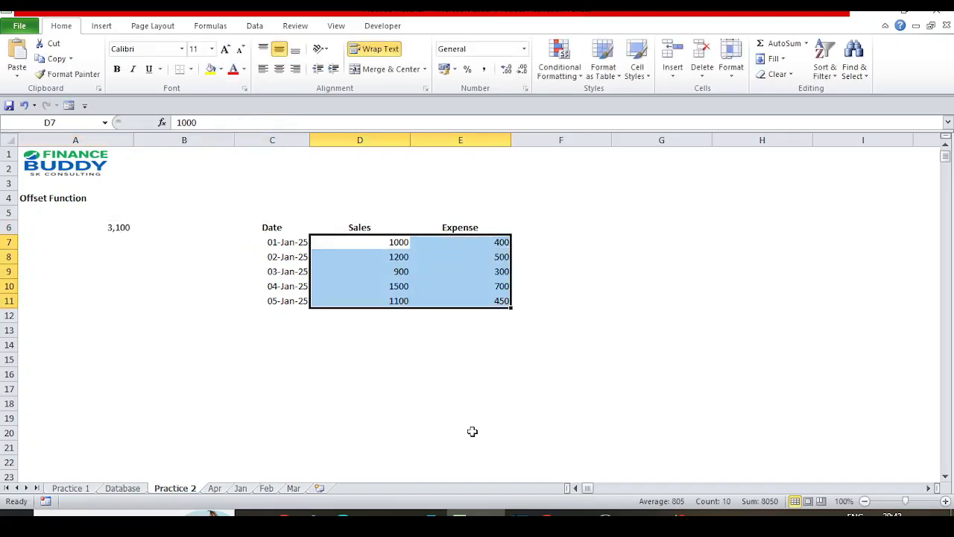
key(shift+Up)
key(shift+Up)
key(shift+Up)
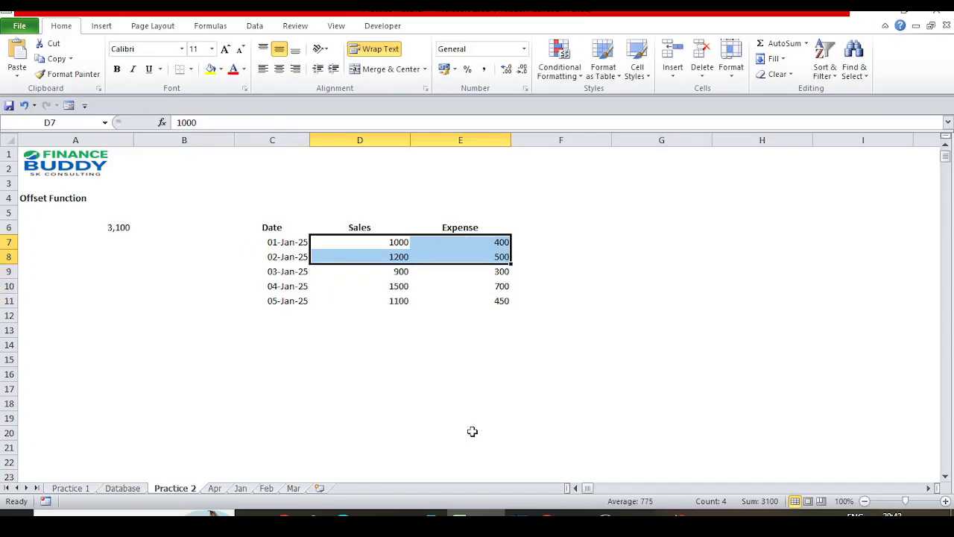
Step: Review the formula in A6 and trace the offset from the Date header to D7 and down the Sales column to D9
key(Home)
key(Up)
key(F2)
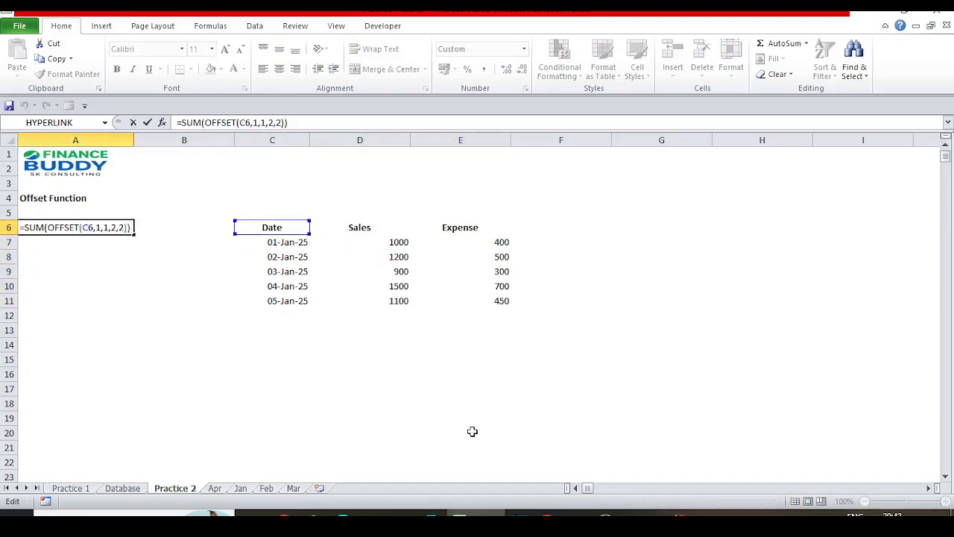
key(Left)
key(Left)
key(Left)
key(Left)
key(Left)
key(Escape)
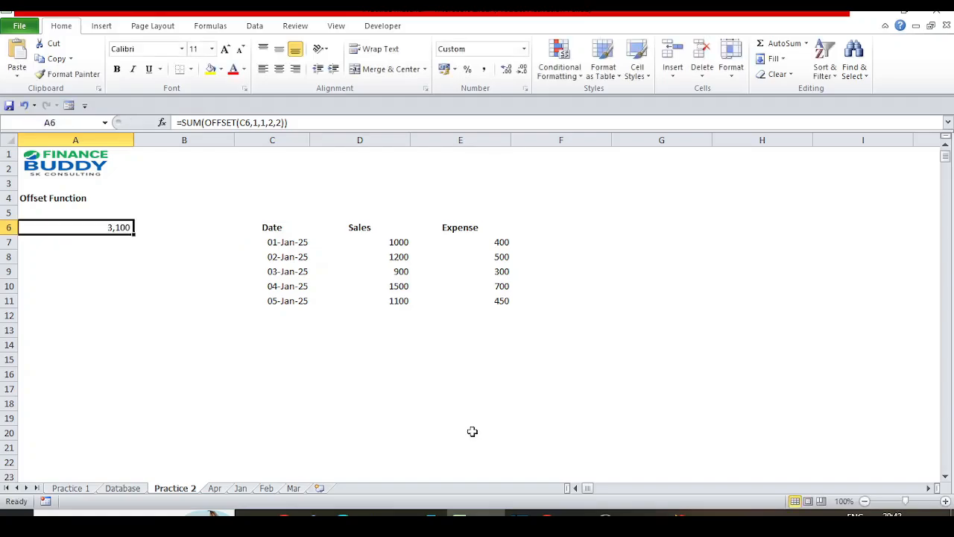
key(Right)
key(Left)
key(Right)
key(Right)
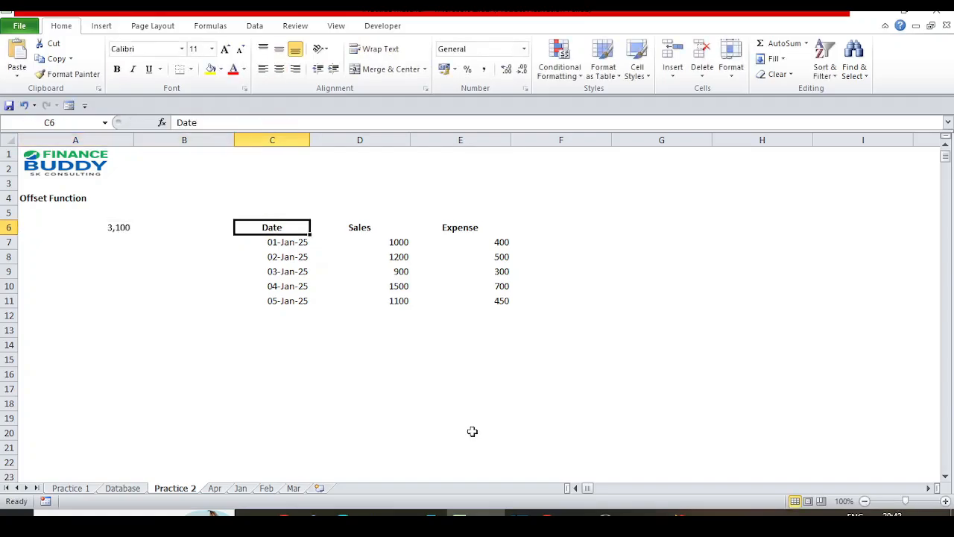
key(Down)
key(Right)
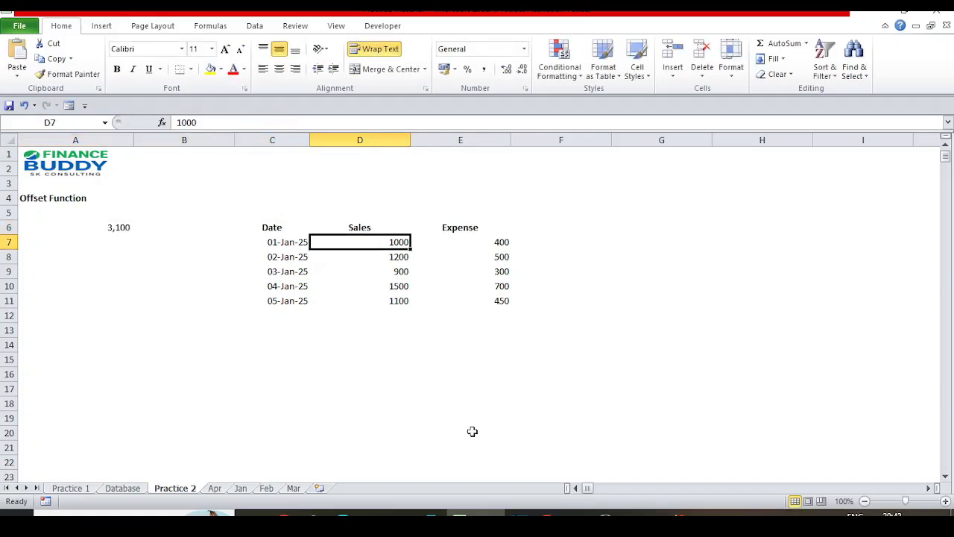
key(Down)
key(Down)
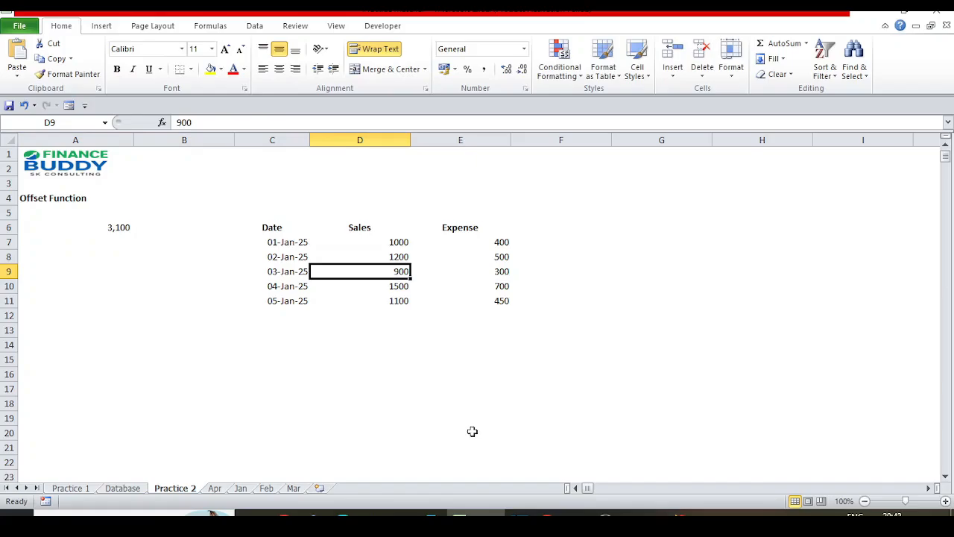
Step: Set the rows argument in A6 to 3 so the formula reads =SUM(OFFSET(C6,3,1,2,2))
key(Left)
key(Left)
key(Left)
key(Up)
key(Up)
key(Up)
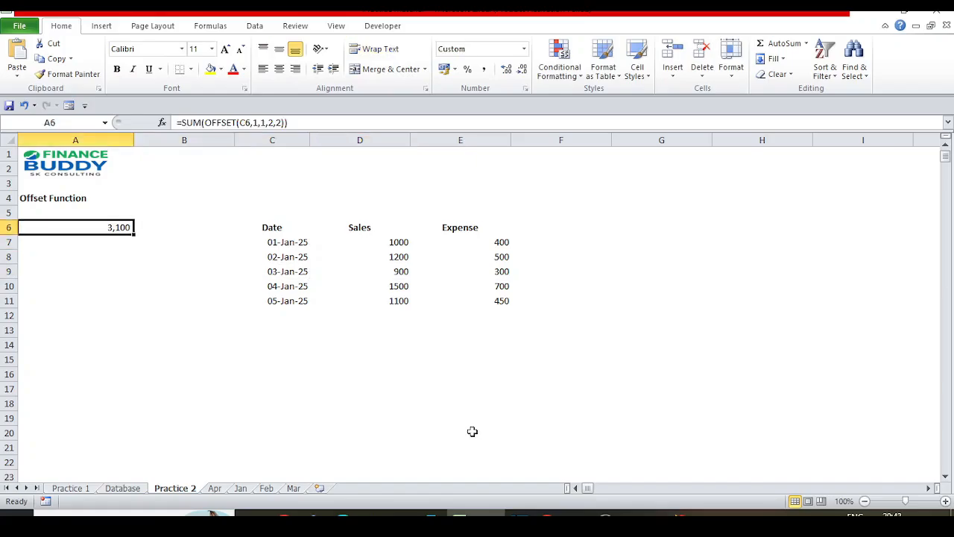
key(F2)
key(Left)
key(Left)
key(Left)
key(Left)
key(Left)
key(Left)
key(Left)
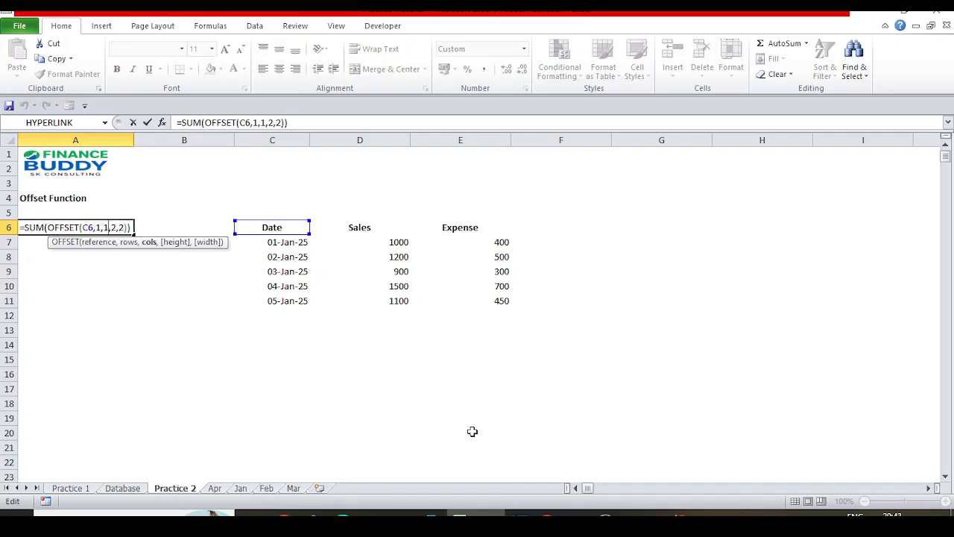
key(Left)
key(Left)
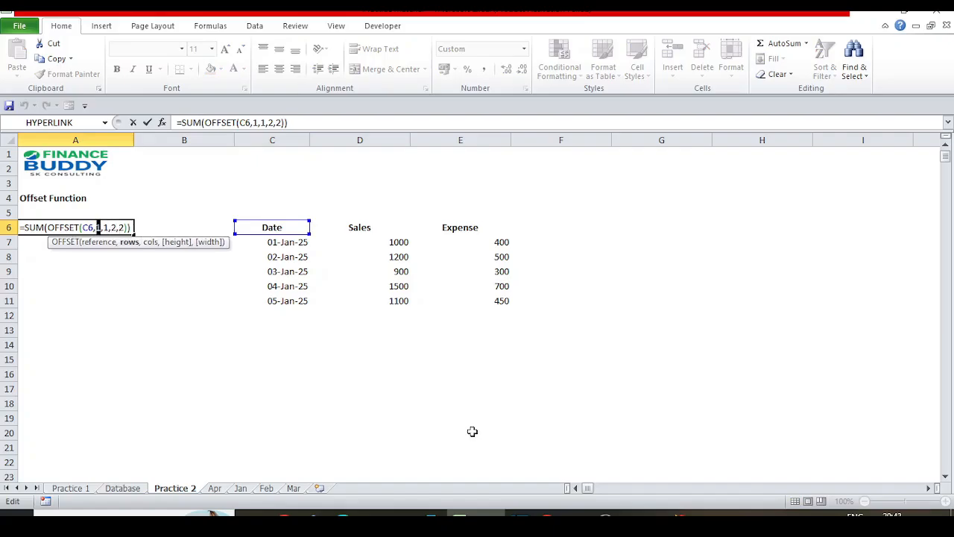
key(Delete)
text(3)
key(Return)
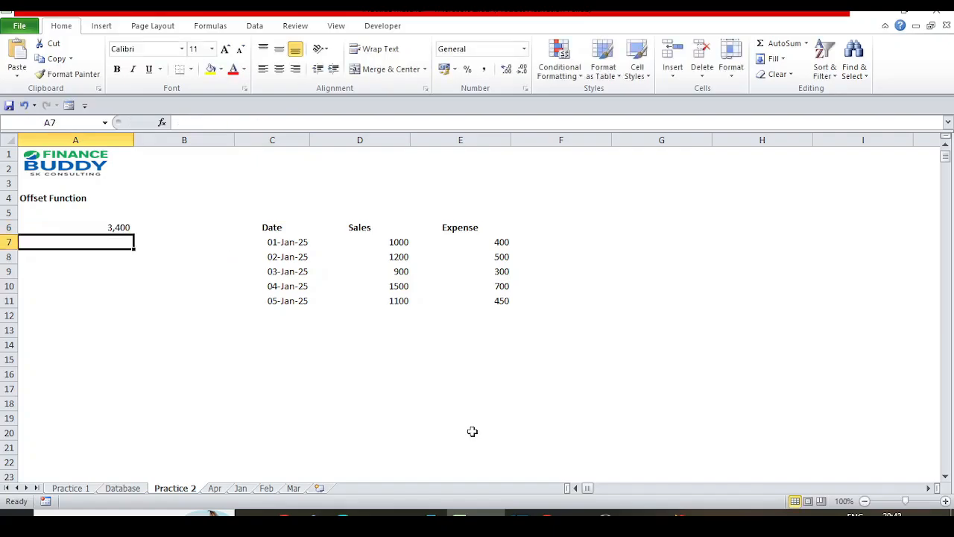
Step: Review the formula in A6 and select D9:E10 to check that range's sum against its result
key(Up)
key(F2)
key(Escape)
key(Right)
key(Right)
key(Right)
key(Down)
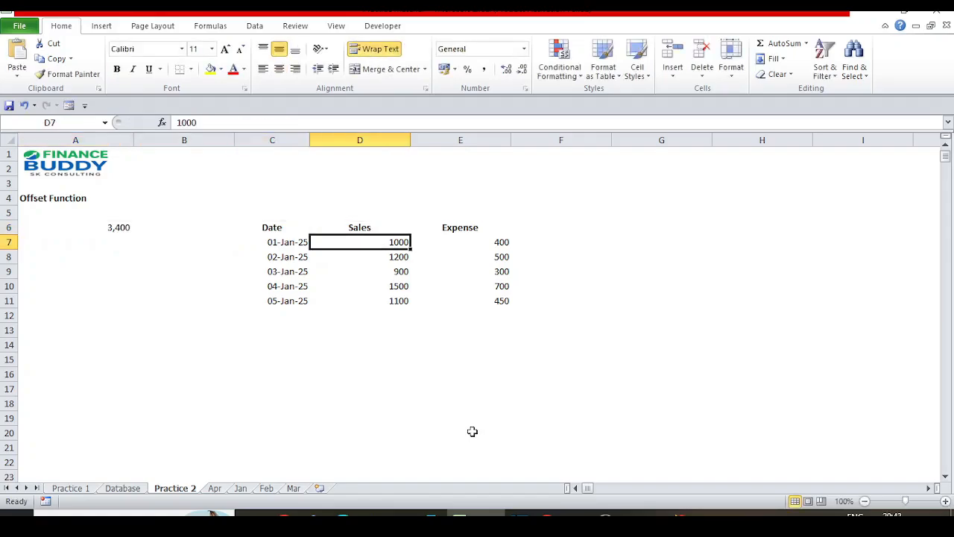
key(Down)
key(Down)
key(shift+Right)
key(shift+Down)
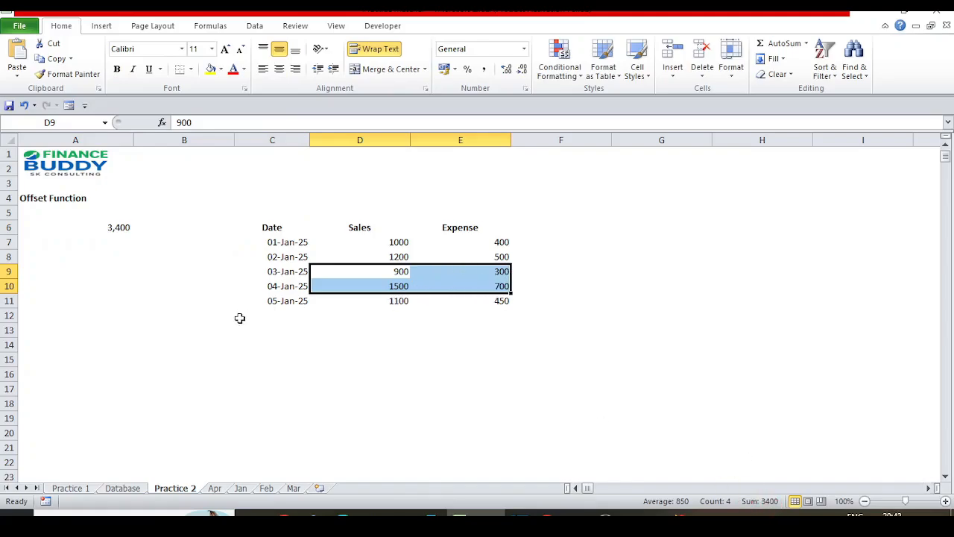
Step: Review the OFFSET arguments of the formula in A6 and trace down to the Sales values around D9 and D10
key(Left)
key(Left)
key(Left)
key(Up)
key(Up)
key(Up)
key(F2)
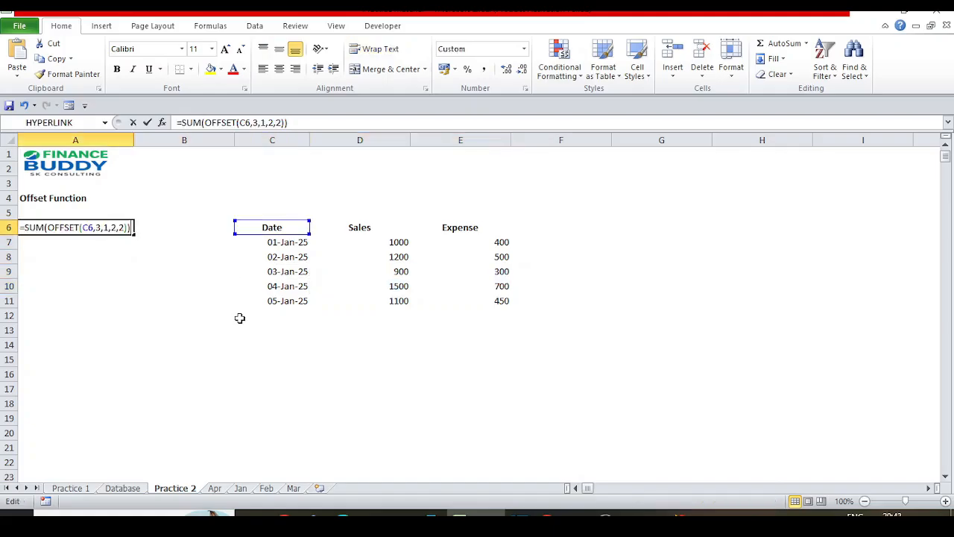
key(Tab)
key(Tab)
key(Down)
key(Down)
key(Down)
key(Right)
key(Right)
key(Down)
key(Left)
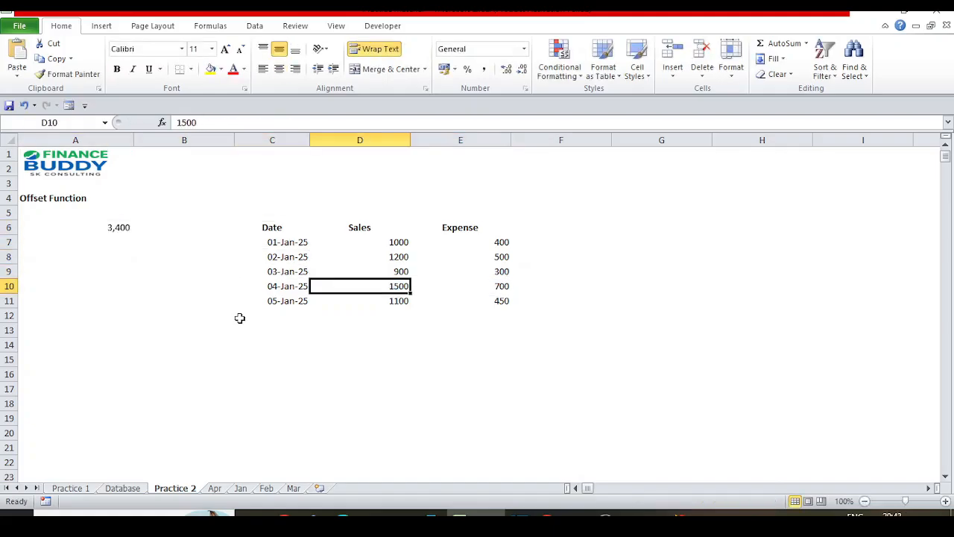
Step: Select the Sales and Expense values downward from D9 to E11, and reduce the selection to the two-row range D9:E10
key(Up)
key(shift+Down)
key(shift+Down)
key(shift+Right)
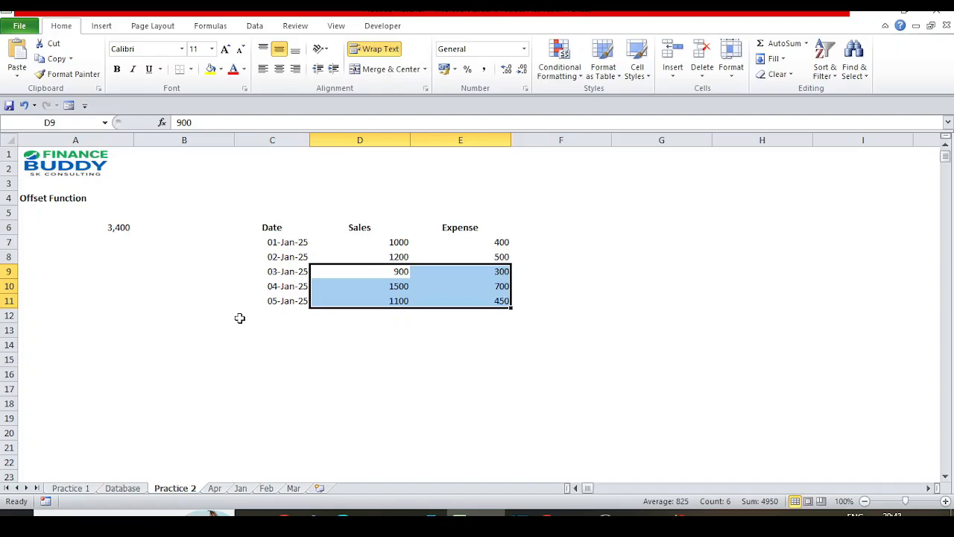
key(Left)
key(Right)
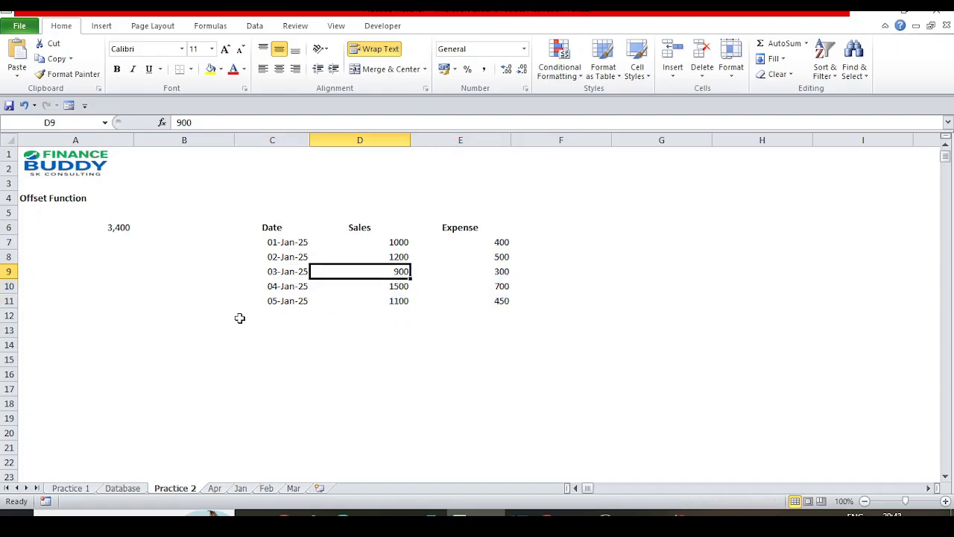
key(shift+Right)
key(shift+Down)
key(shift+Down)
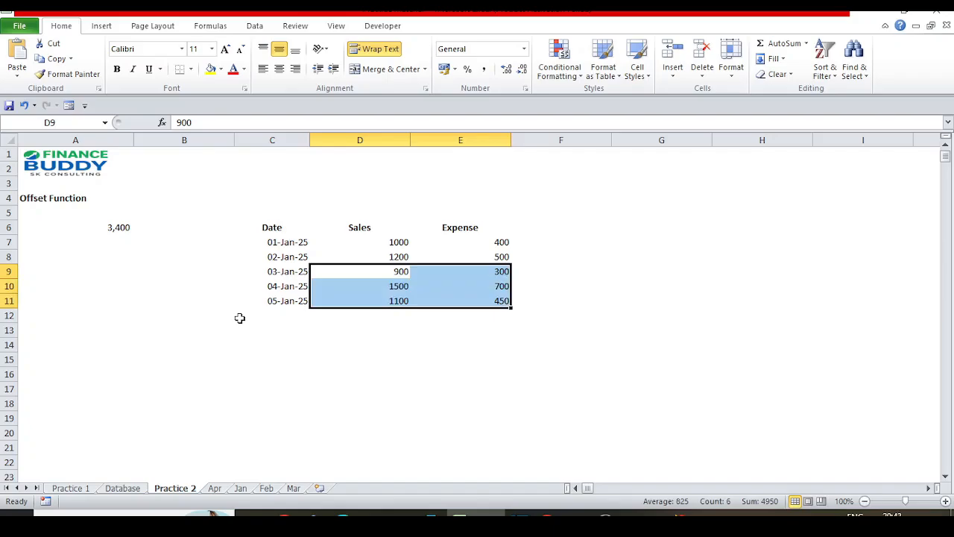
key(shift+Up)
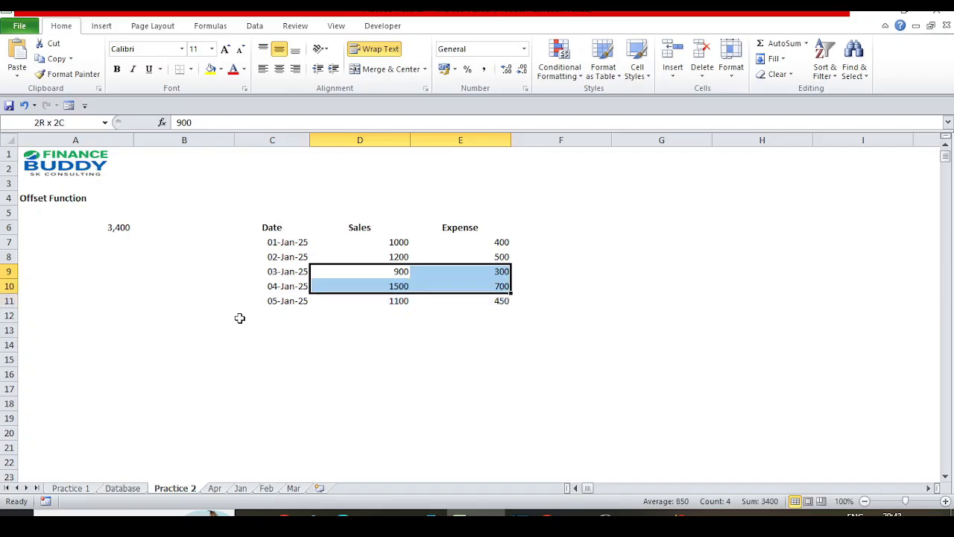
Step: Extend the selection upward from row 9 in the Sales and Expense columns, comparing the ranges D8:E9 and D7:E9
key(shift+Up)
key(shift+Up)
key(shift+Up)
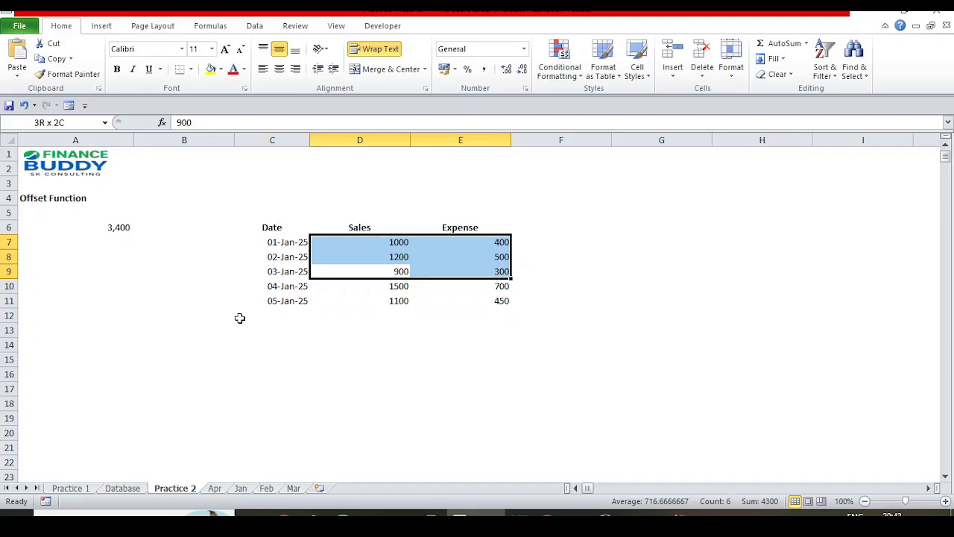
key(shift+Down)
key(shift+Down)
key(shift+Down)
key(shift+Down)
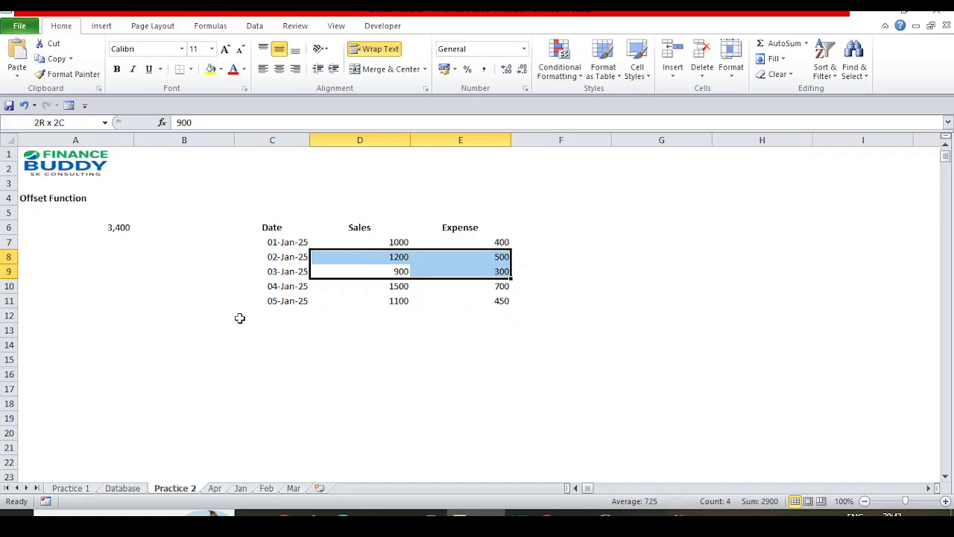
key(shift+Up)
key(shift+Up)
key(shift+Up)
key(shift+Up)
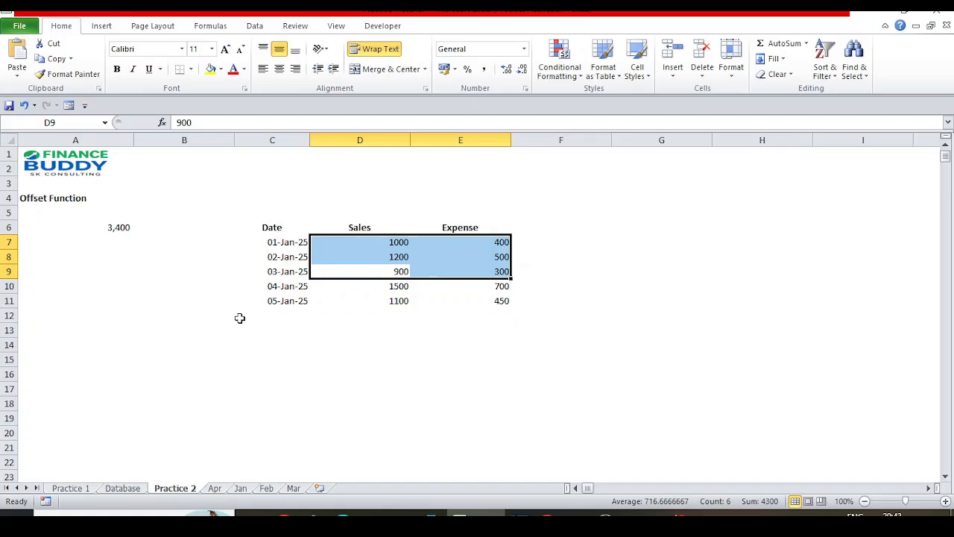
Step: Set the height argument in A6 to -2 so the formula reads =SUM(OFFSET(C6,3,1,-2,2))
key(Home)
key(Up)
key(Up)
key(Up)
key(F2)
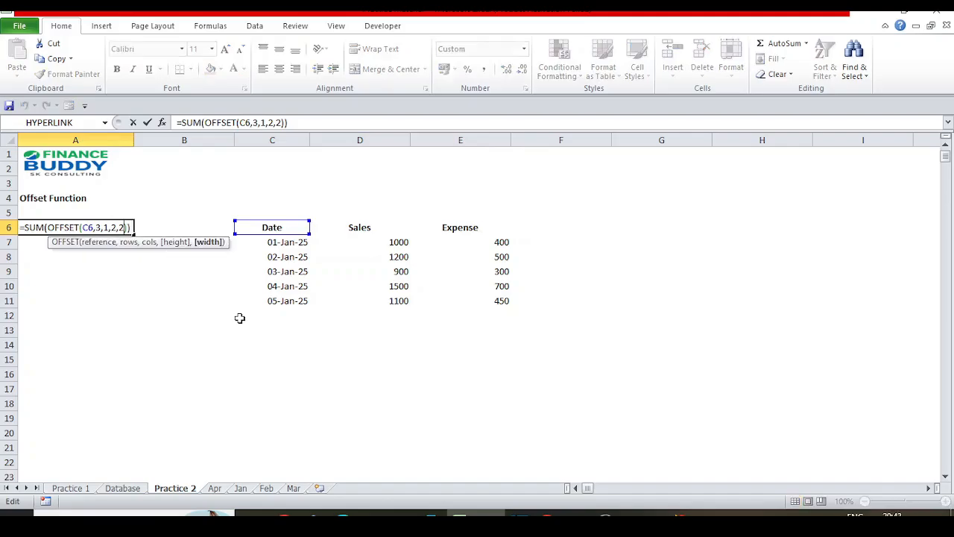
key(shift+Left)
key(Left)
key(Left)
key(Left)
key(Right)
key(Return)
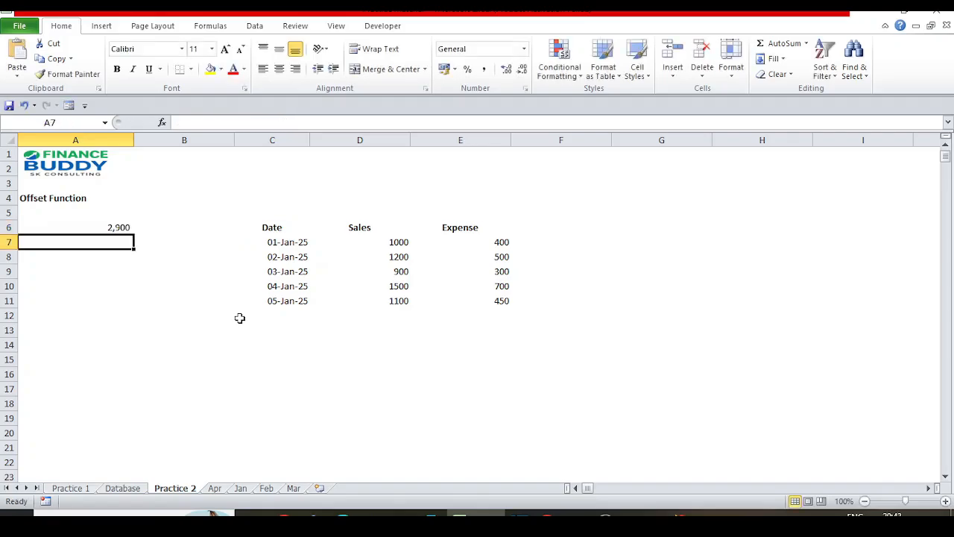
Step: Select D8:E9 to check that range's sum against the result in A6
key(Up)
key(Right)
key(Right)
key(Right)
key(Down)
key(Down)
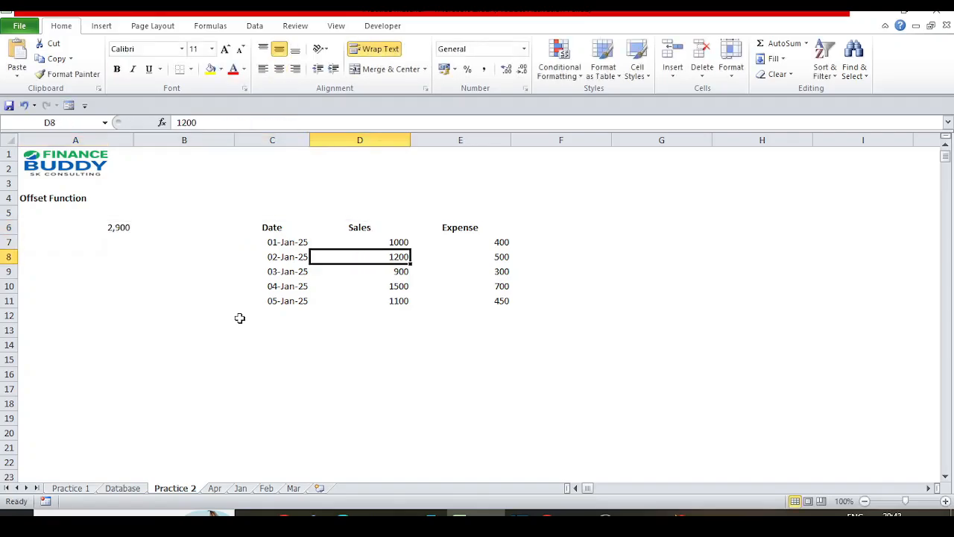
key(Up)
key(Down)
key(shift+Right)
key(shift+Down)
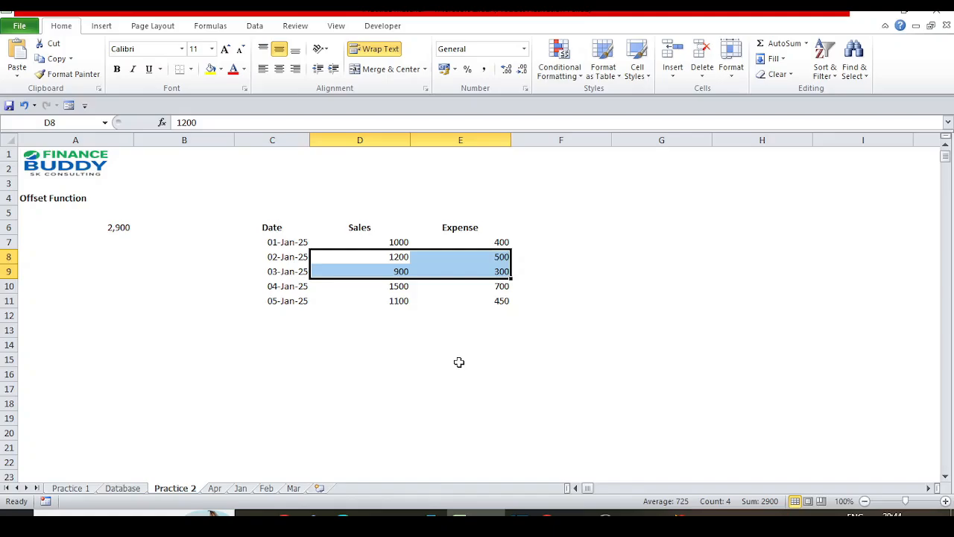
Step: Starting from D9, select the Sales and Expense values upward to row 7 to illustrate a negative height
key(shift+Up)
key(shift+Left)
key(Down)
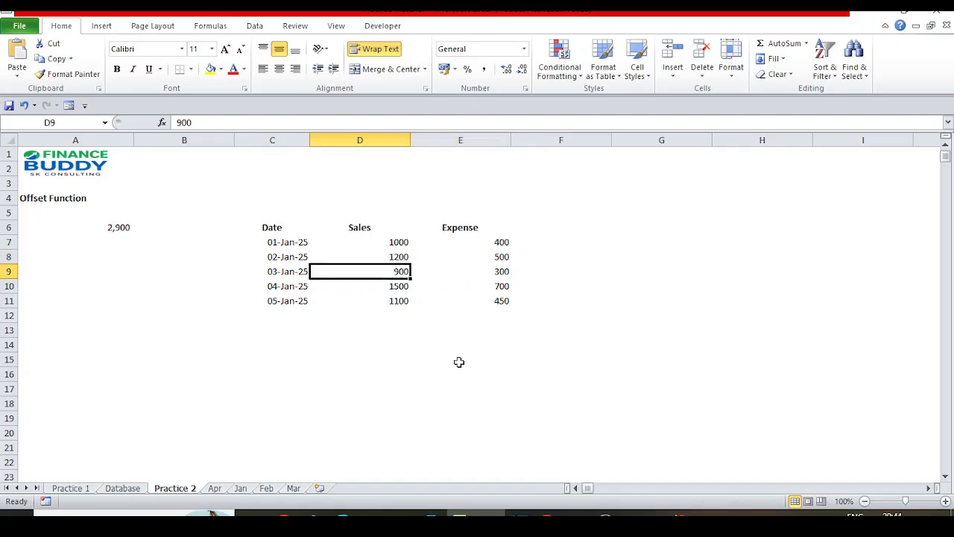
key(Right)
key(Left)
key(shift+Right)
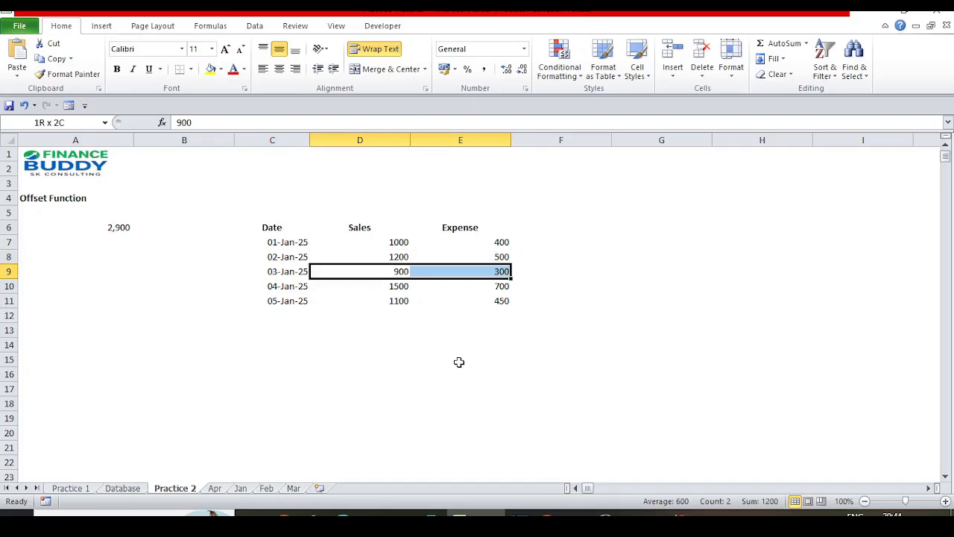
key(shift+Up)
key(shift+Up)
Step: Set the height argument in A6 to -3 so the formula reads =SUM(OFFSET(C6,3,1,-3,2))
key(Left)
key(Left)
key(Left)
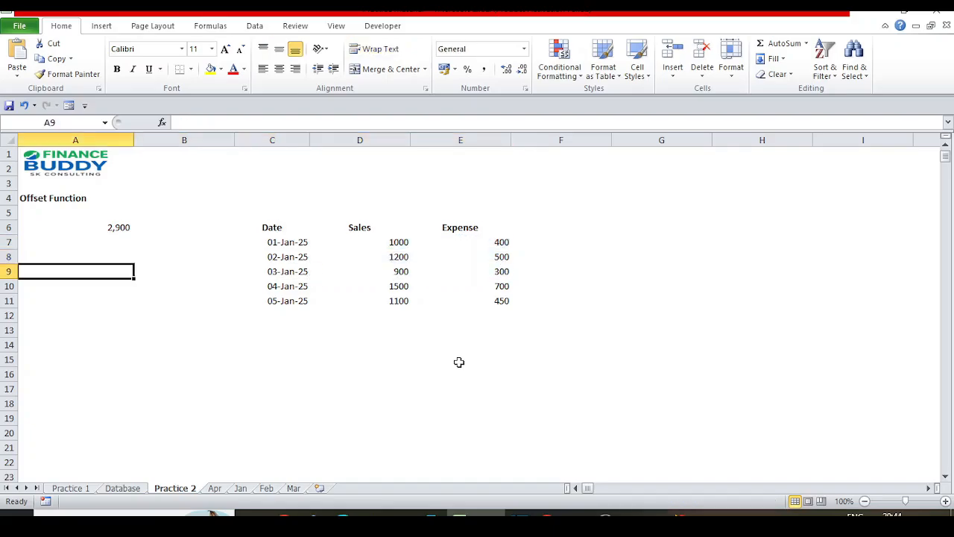
key(Up)
key(Up)
key(Up)
key(F2)
key(Left)
key(Left)
key(Left)
key(Left)
key(BackSpace)
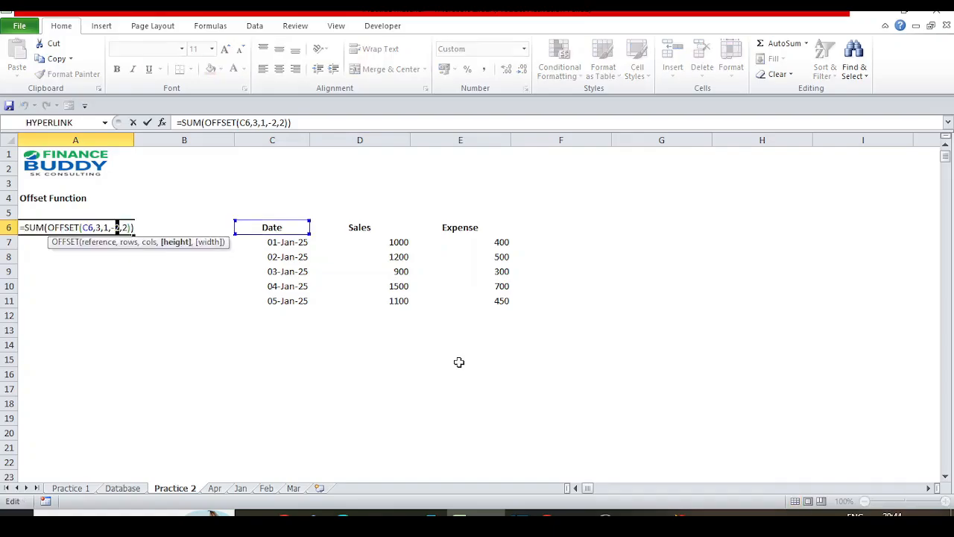
text(3)
key(Return)
Step: Select D7:E9 to check that three-row range's sum against the result in A6
key(Up)
key(Down)
key(Right)
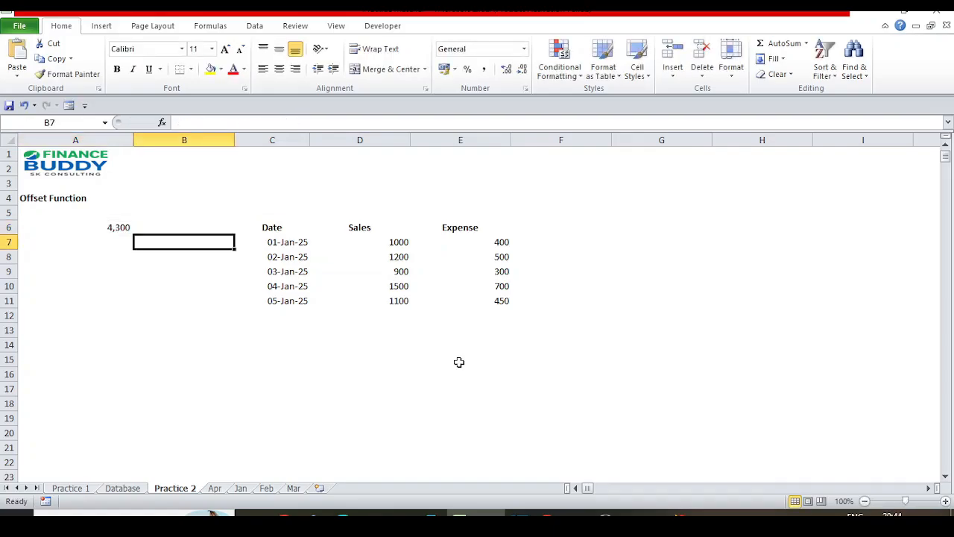
key(Right)
key(Right)
key(shift+Right)
key(shift+Down)
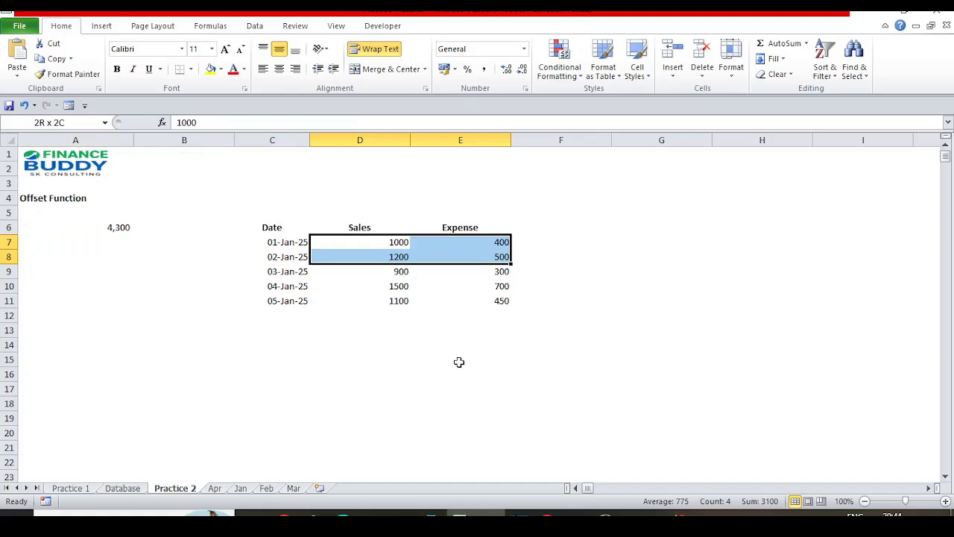
key(shift+Down)
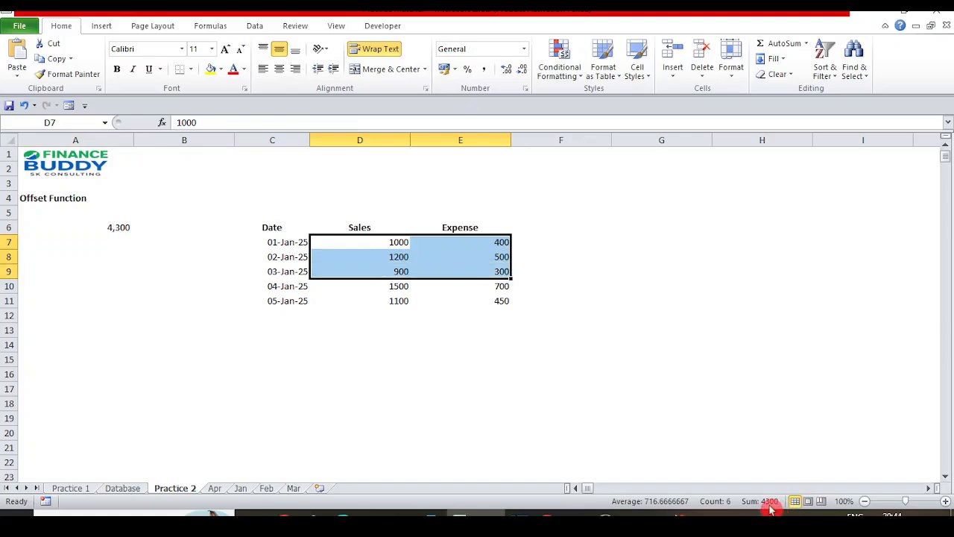
Step: Review the finished formula in A6 and move the selection to the empty cell B8
drag(123, 245, 663, 296)
key(Up)
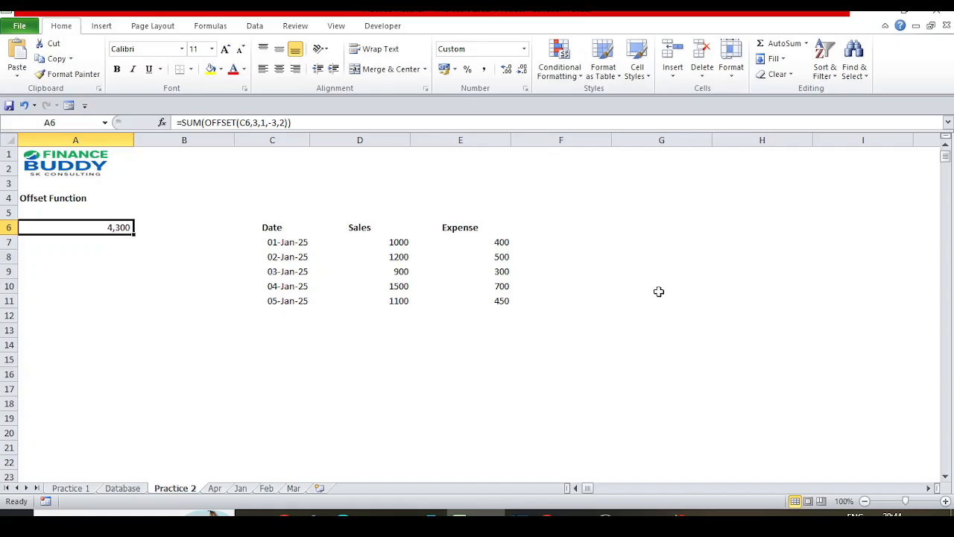
click(137, 258)
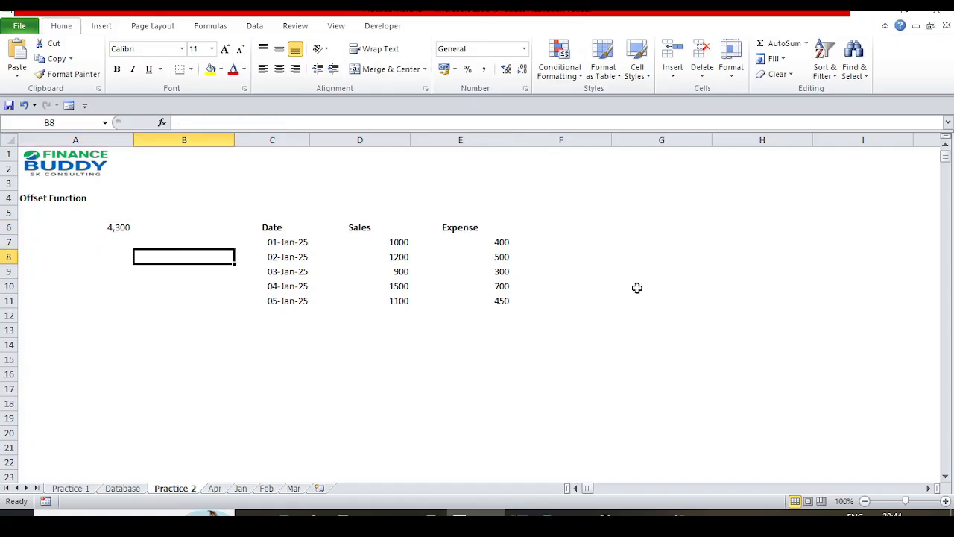